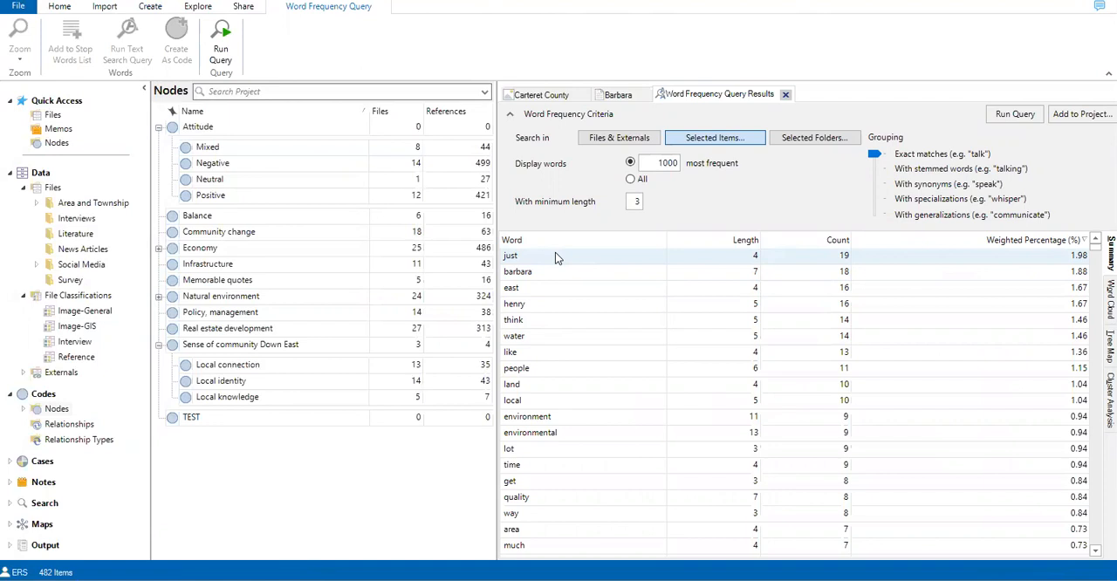
Step: Add the word "just" from the frequency results to the stop words list and rerun the word frequency query
{"action": "right_click", "coordinate": [556, 259]}
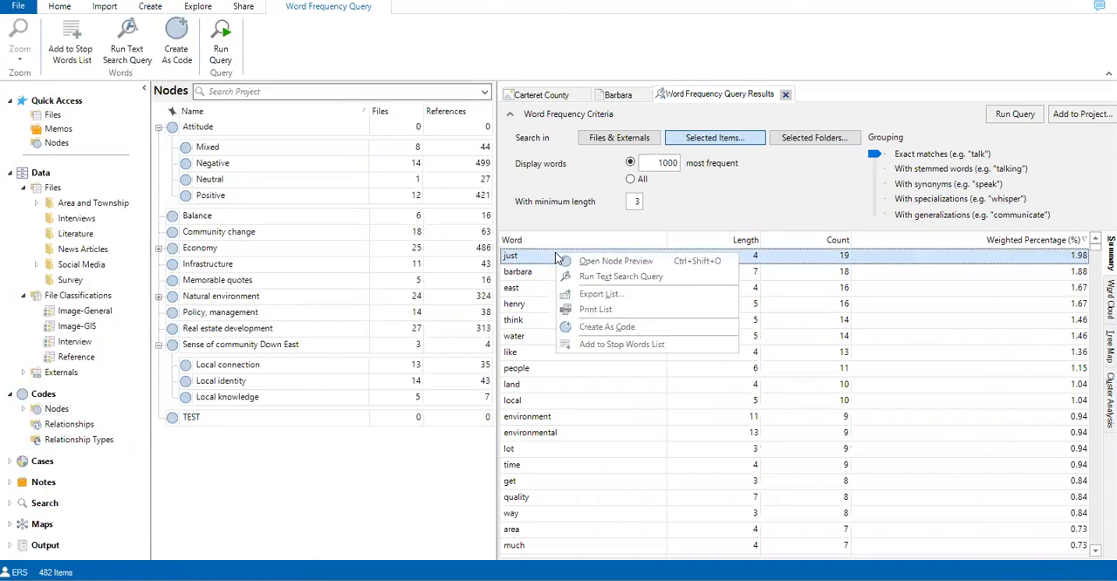
{"action": "left_click", "coordinate": [645, 345]}
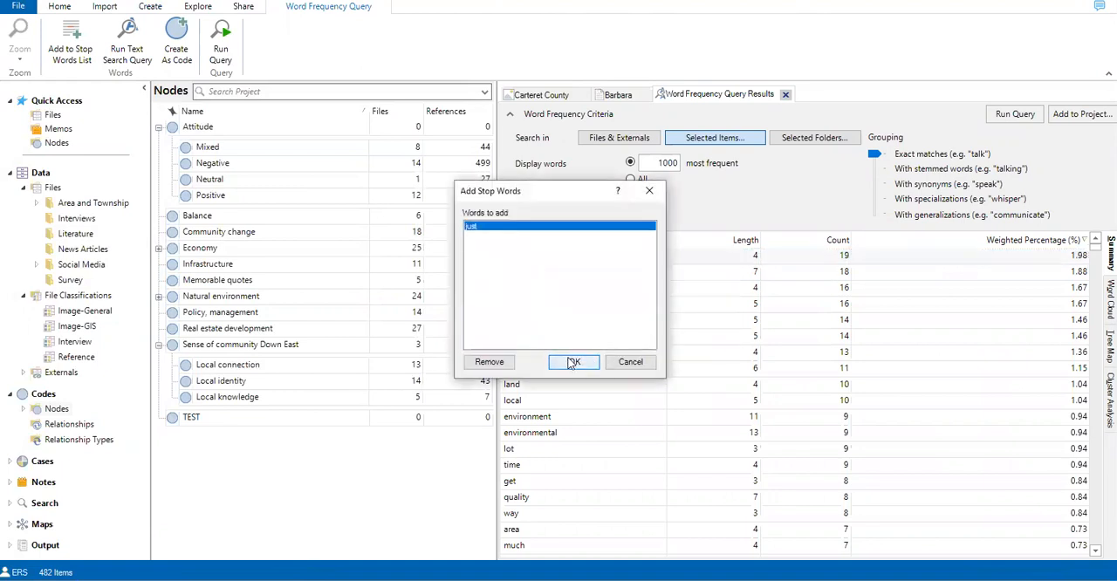
{"action": "left_click", "coordinate": [572, 363]}
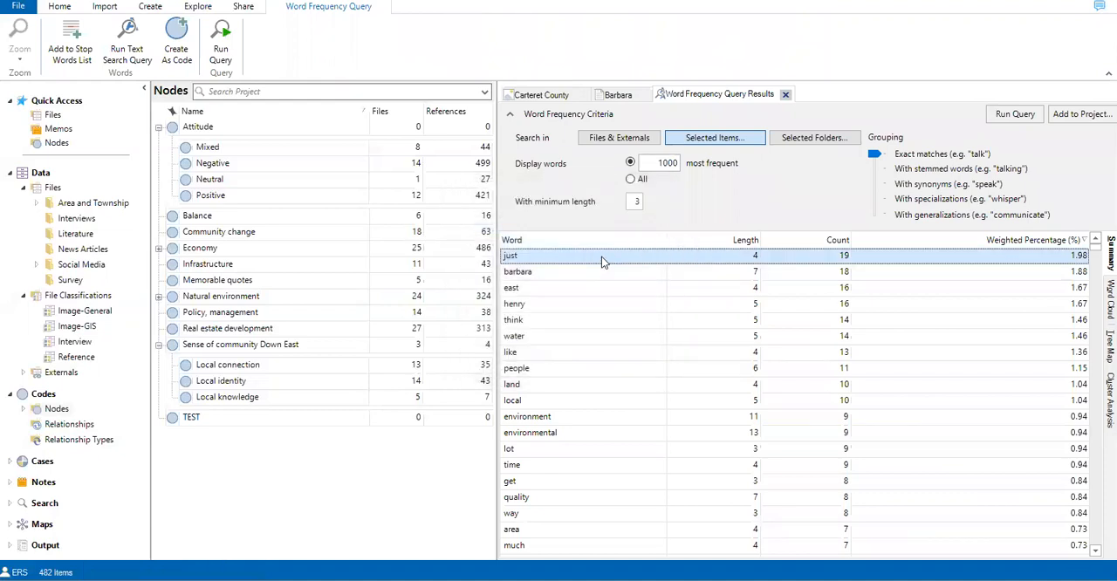
{"action": "left_click", "coordinate": [1004, 116]}
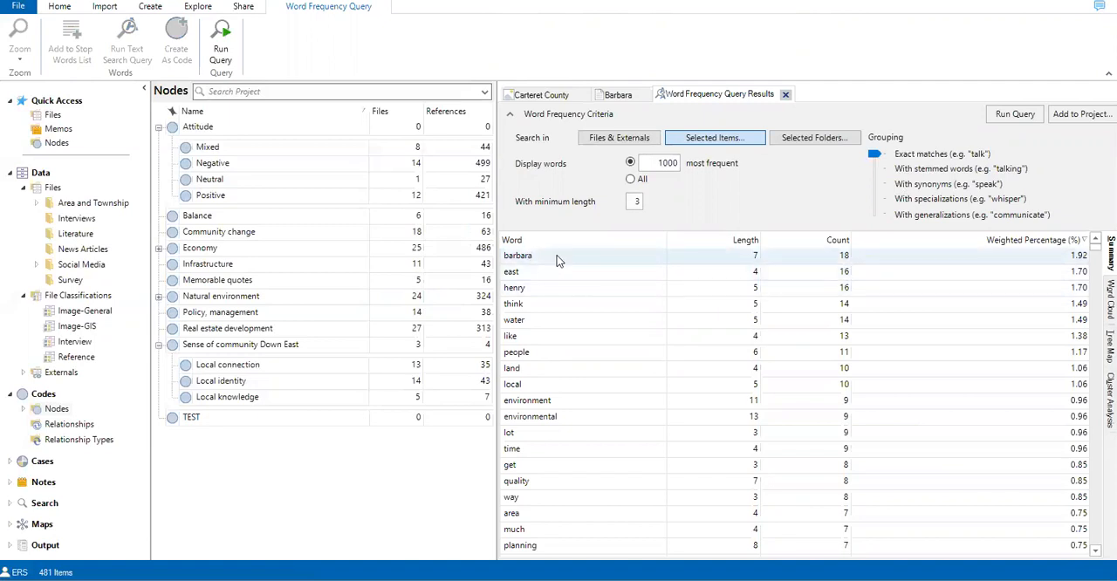
{"action": "right_click", "coordinate": [559, 257]}
{"action": "key", "text": "Escape"}
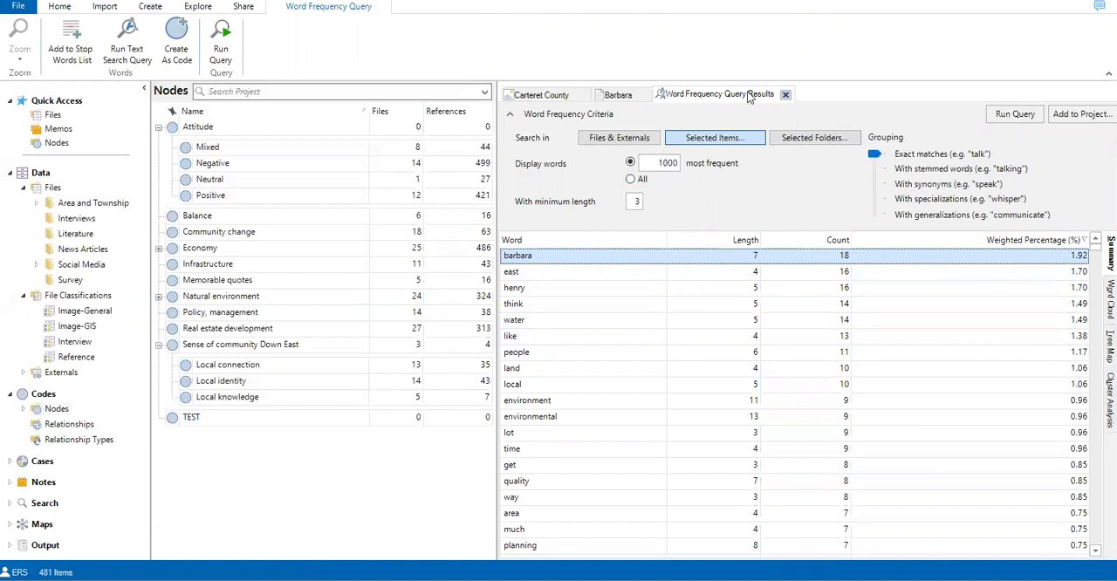
{"action": "left_click", "coordinate": [511, 116]}
{"action": "left_click", "coordinate": [511, 115]}
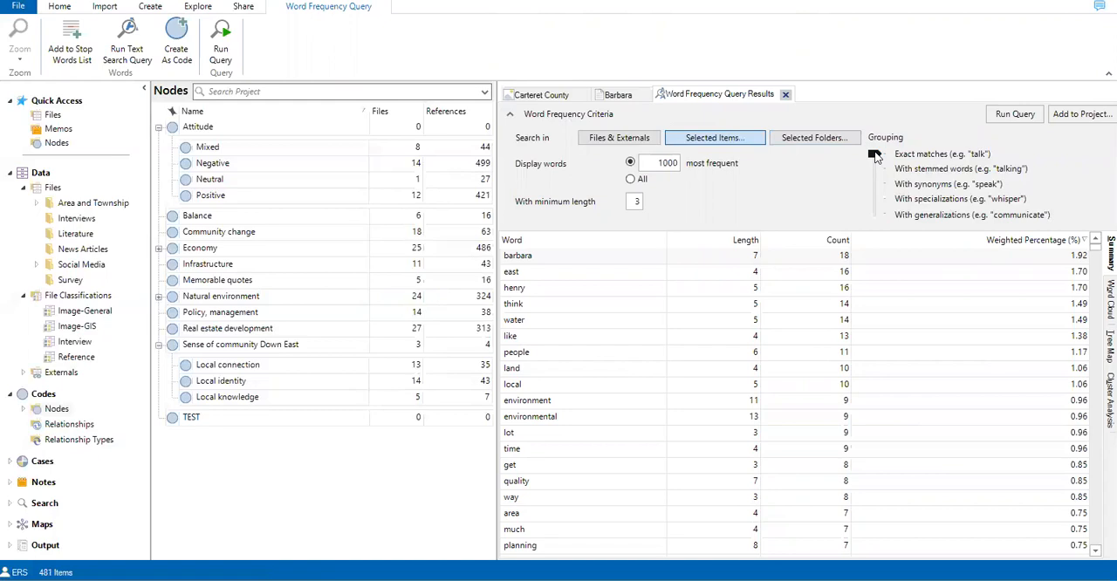
Step: Run the word frequency query with stemmed-word grouping, the 100 most frequent words and a minimum length of 4
{"action": "mouse_move", "coordinate": [876, 156]}
{"action": "left_mouse_down"}
{"action": "mouse_move", "coordinate": [871, 214]}
{"action": "mouse_move", "coordinate": [863, 171]}
{"action": "left_mouse_up"}
{"action": "left_click", "coordinate": [654, 163]}
{"action": "left_click_drag", "start_coordinate": [653, 164], "coordinate": [692, 168]}
{"action": "type", "text": "1"}
{"action": "left_click_drag", "start_coordinate": [632, 202], "coordinate": [645, 201]}
{"action": "type", "text": "4"}
{"action": "left_click", "coordinate": [1016, 114]}
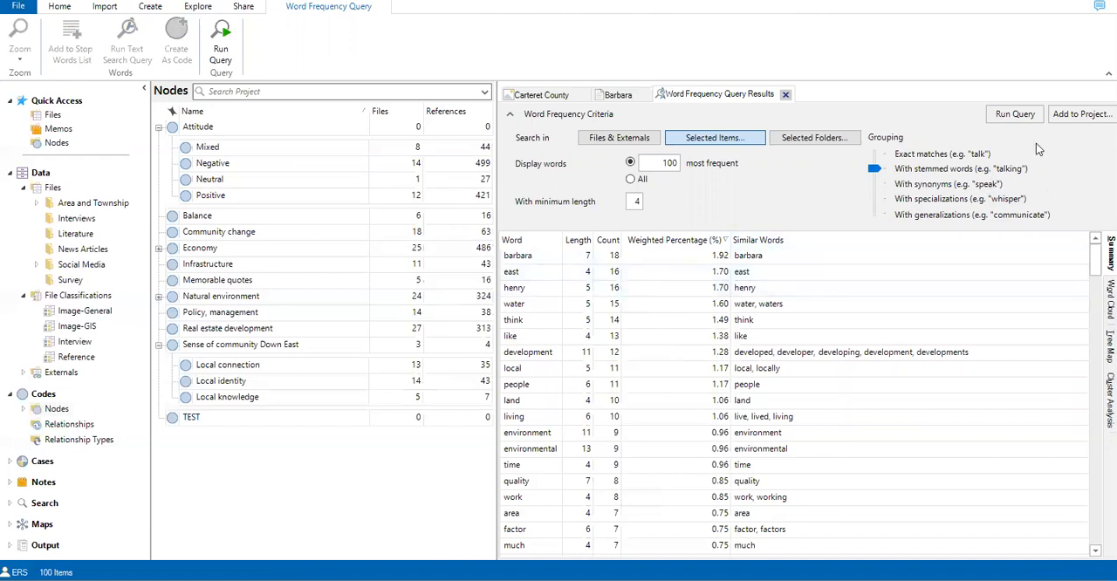
Step: Add the word frequency query to the project as WordCount1 and display the project's saved queries
{"action": "left_click", "coordinate": [1082, 118]}
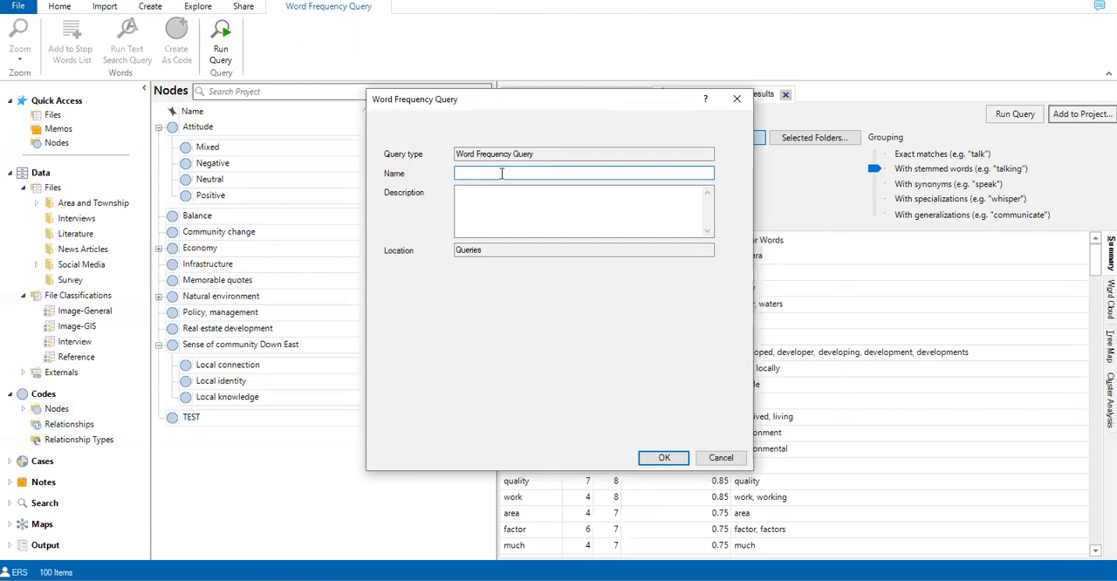
{"action": "type", "text": "WordCount1"}
{"action": "left_click", "coordinate": [661, 459]}
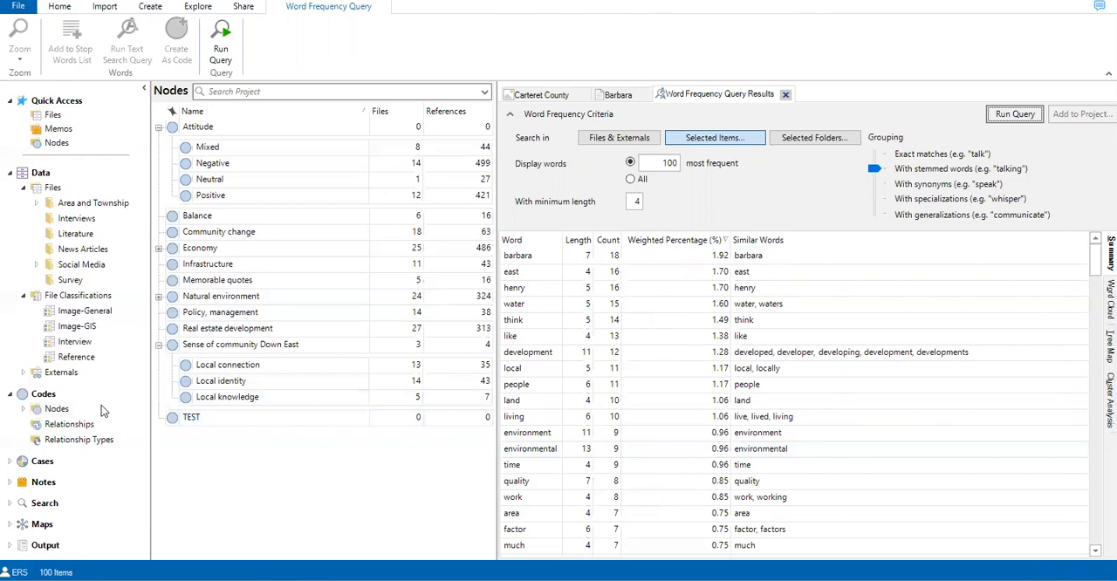
{"action": "left_click", "coordinate": [10, 504]}
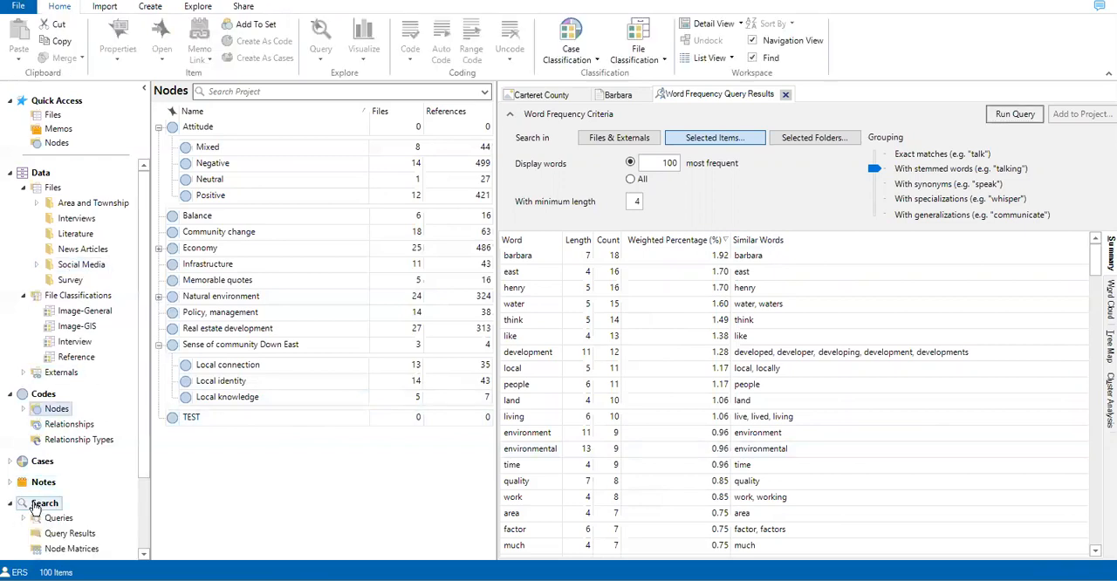
{"action": "left_click", "coordinate": [57, 468]}
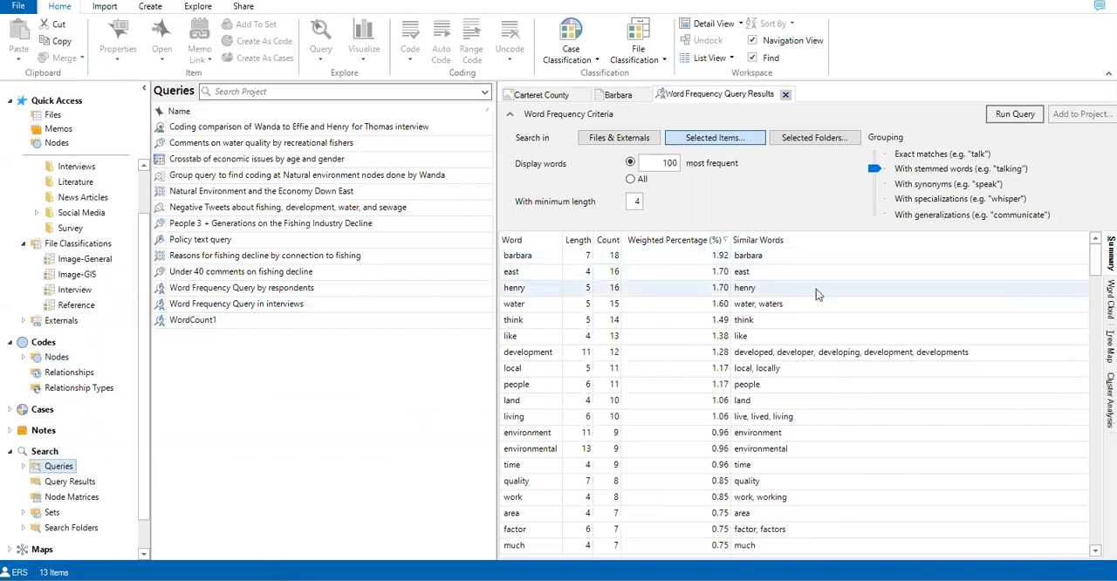
Step: Rerun the word frequency query and compare its summary list with the word cloud
{"action": "left_click", "coordinate": [1015, 114]}
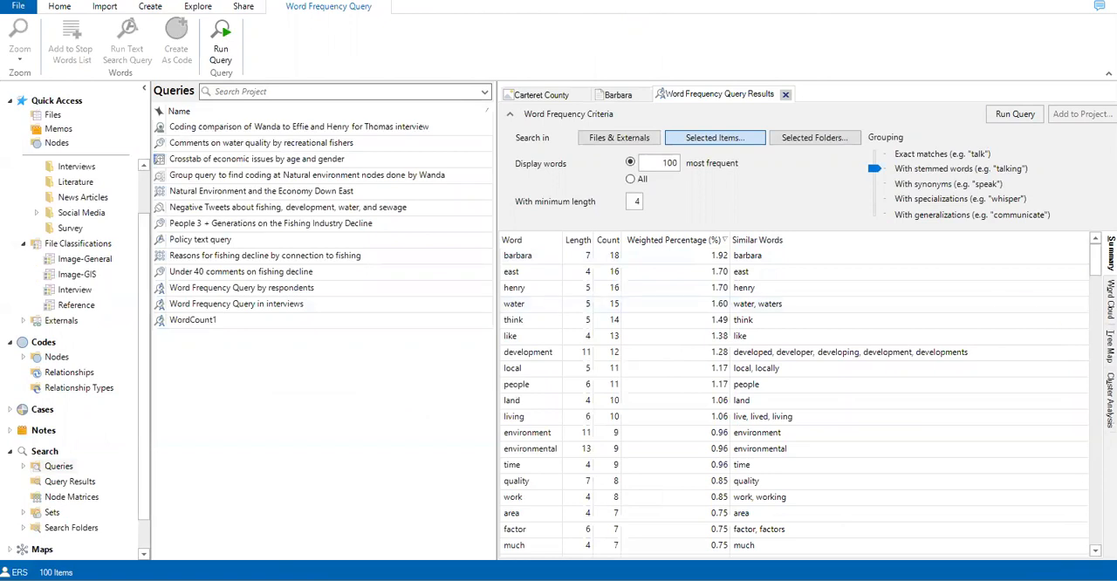
{"action": "left_click", "coordinate": [1111, 300]}
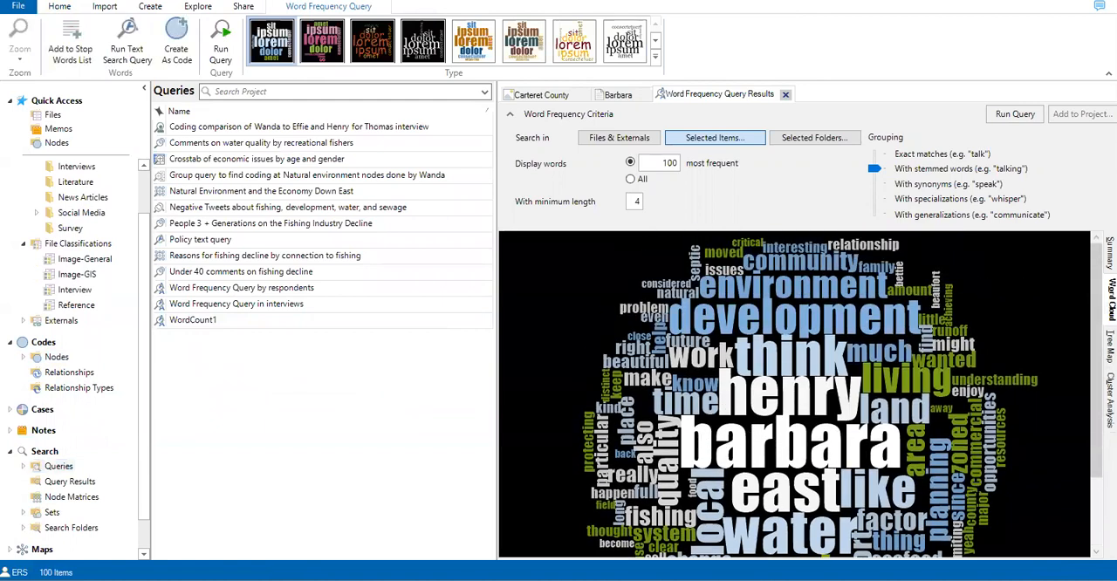
{"action": "left_click", "coordinate": [1111, 253]}
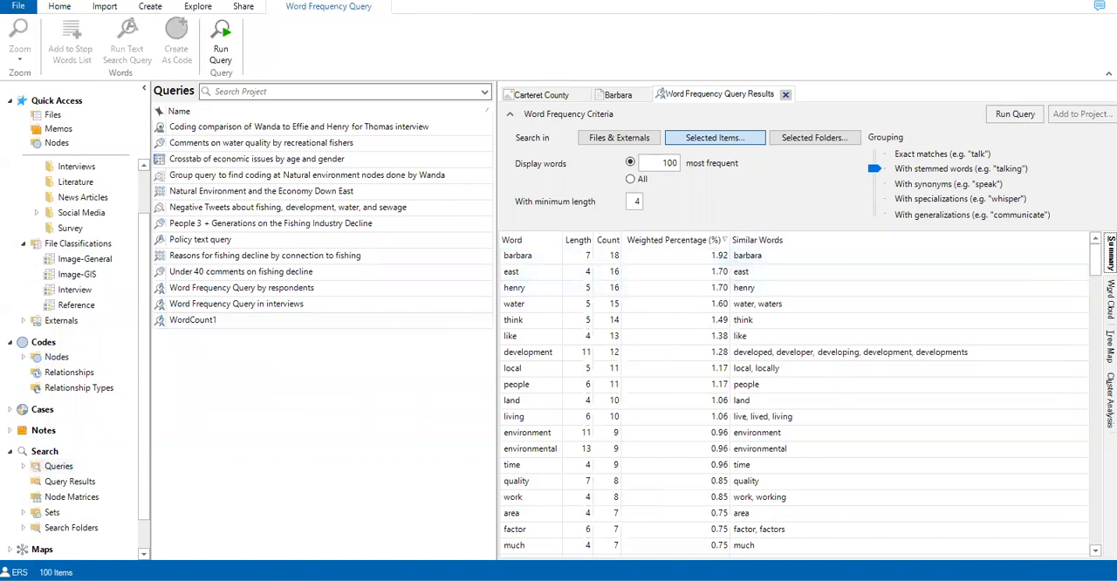
{"action": "left_click", "coordinate": [1111, 301]}
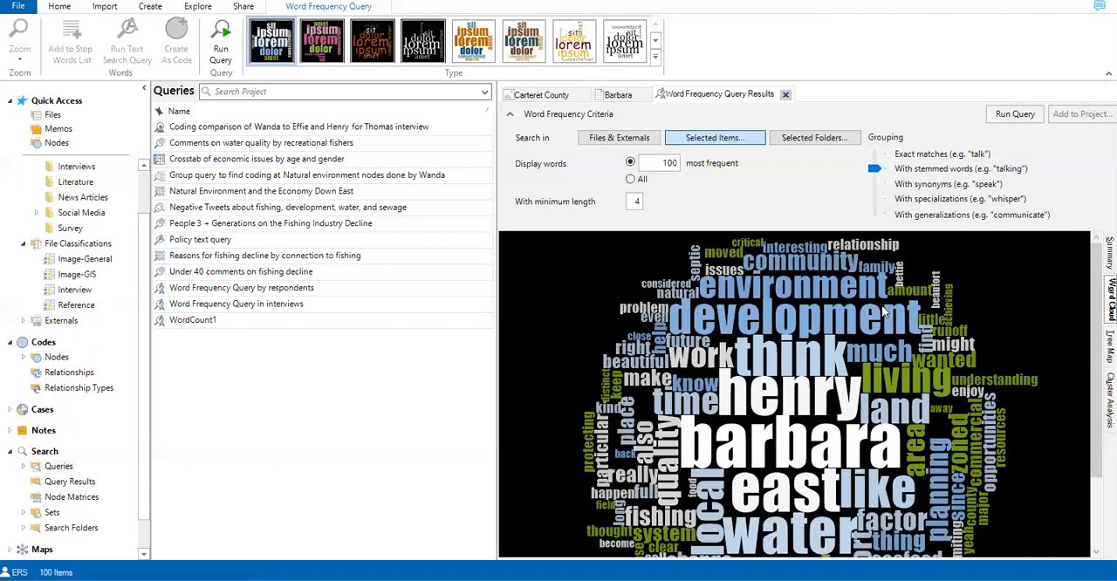
Step: Check the file types offered for exporting the word cloud, then cancel the export without saving
{"action": "right_click", "coordinate": [975, 273]}
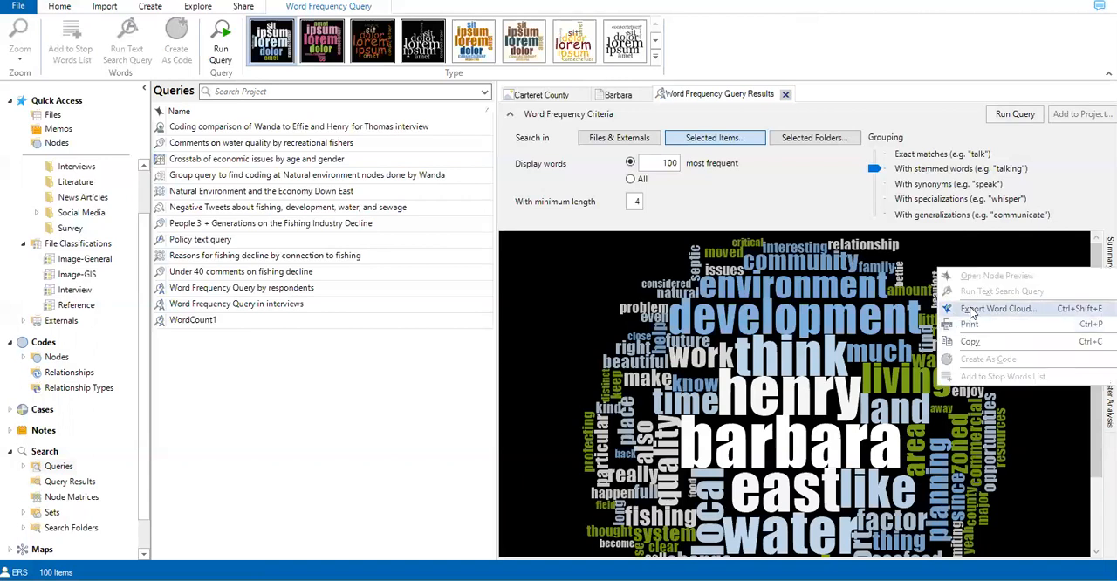
{"action": "left_click", "coordinate": [971, 310]}
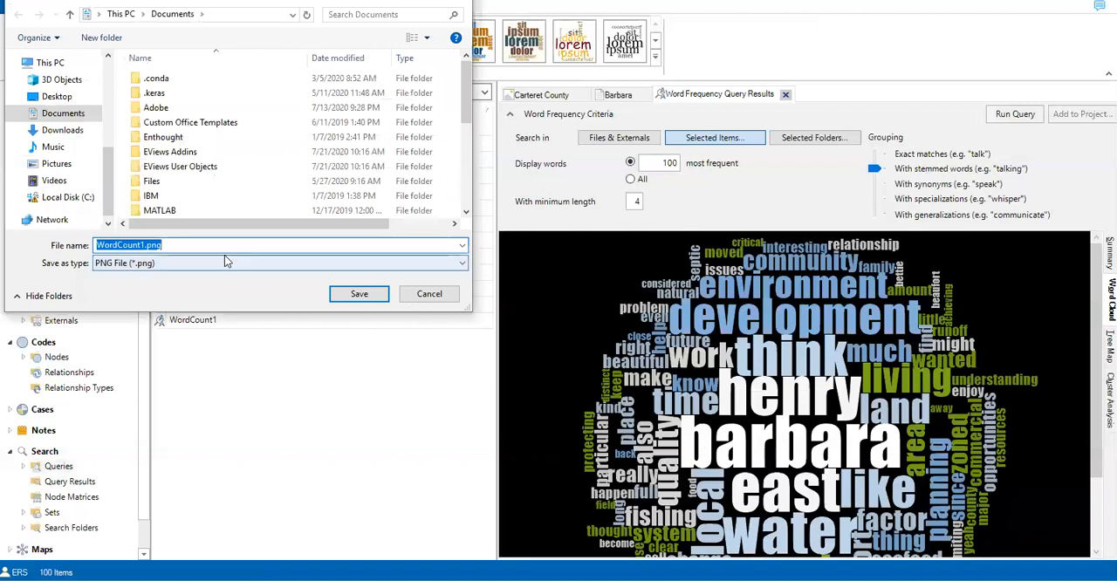
{"action": "left_click", "coordinate": [404, 263]}
{"action": "left_click", "coordinate": [404, 267]}
{"action": "left_click", "coordinate": [412, 299]}
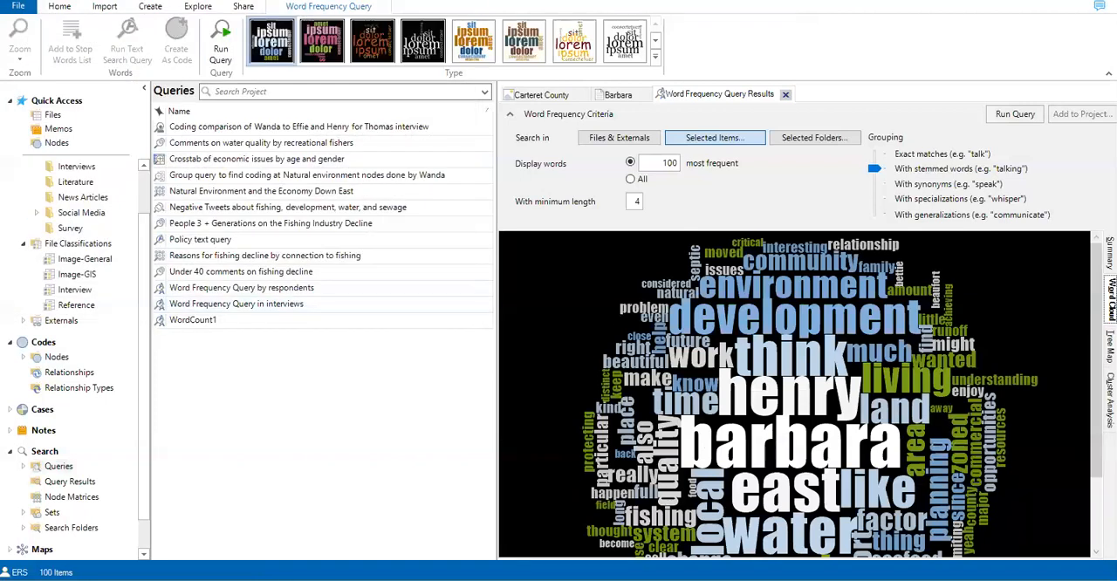
Step: View the word frequency results as a tree map and as a cluster analysis
{"action": "left_click", "coordinate": [1111, 345]}
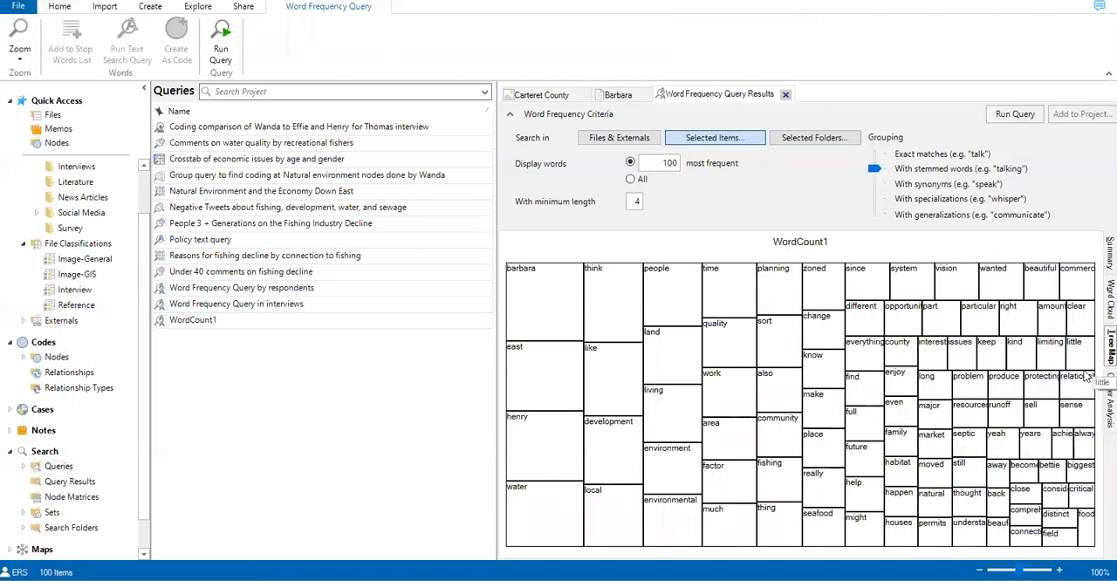
{"action": "left_click", "coordinate": [1111, 398]}
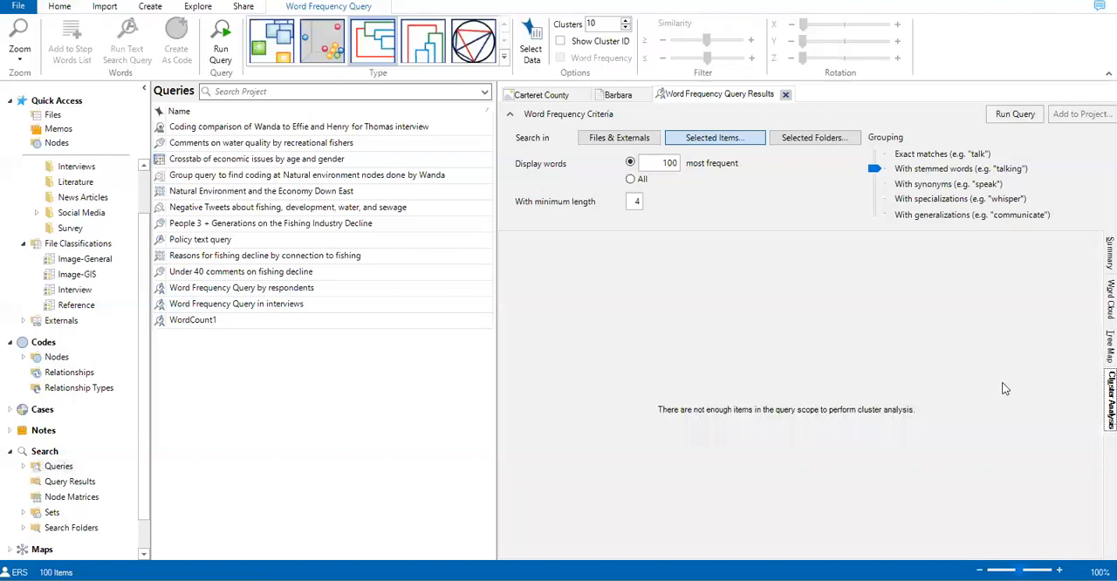
Step: Set the word frequency query to display the 1000 most frequent words and rerun it
{"action": "left_click", "coordinate": [666, 163]}
{"action": "type", "text": "0"}
{"action": "left_click", "coordinate": [1009, 114]}
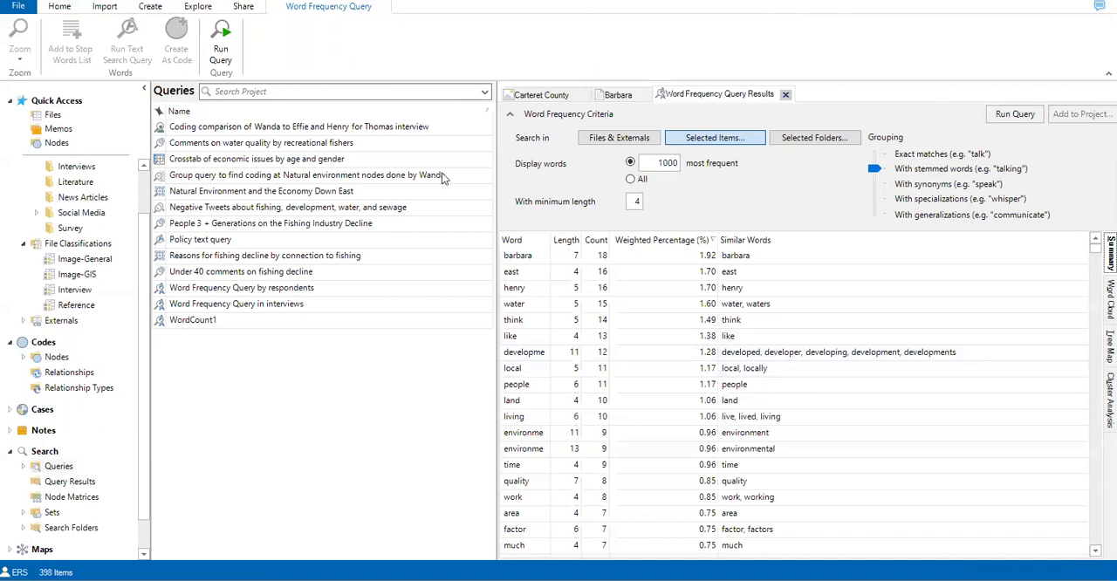
Step: Create and run a text search query for "tourist" in files and externals, matching with synonyms
{"action": "left_click", "coordinate": [197, 8]}
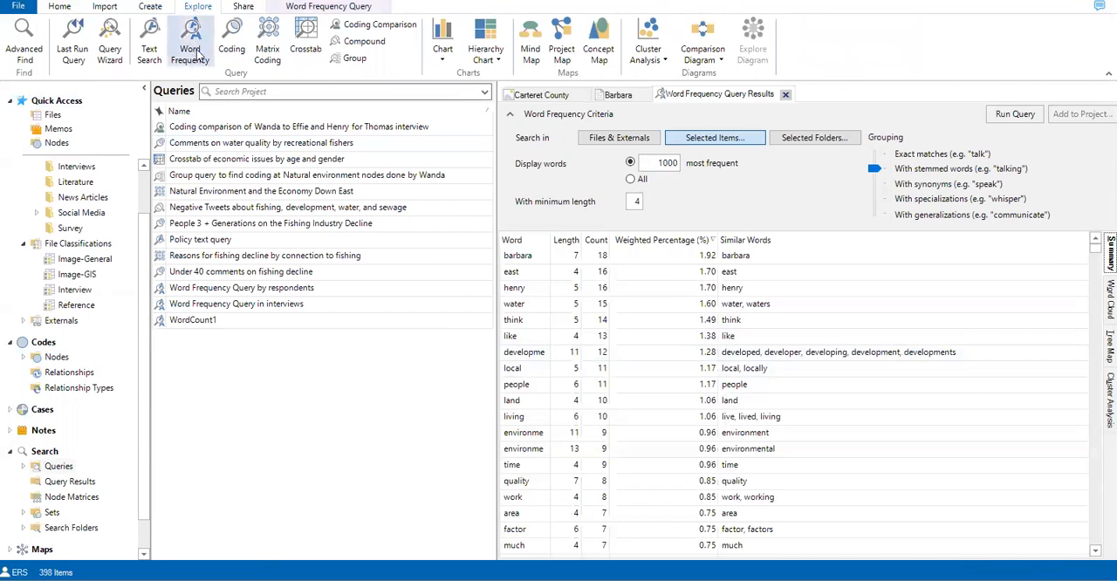
{"action": "left_click", "coordinate": [151, 39]}
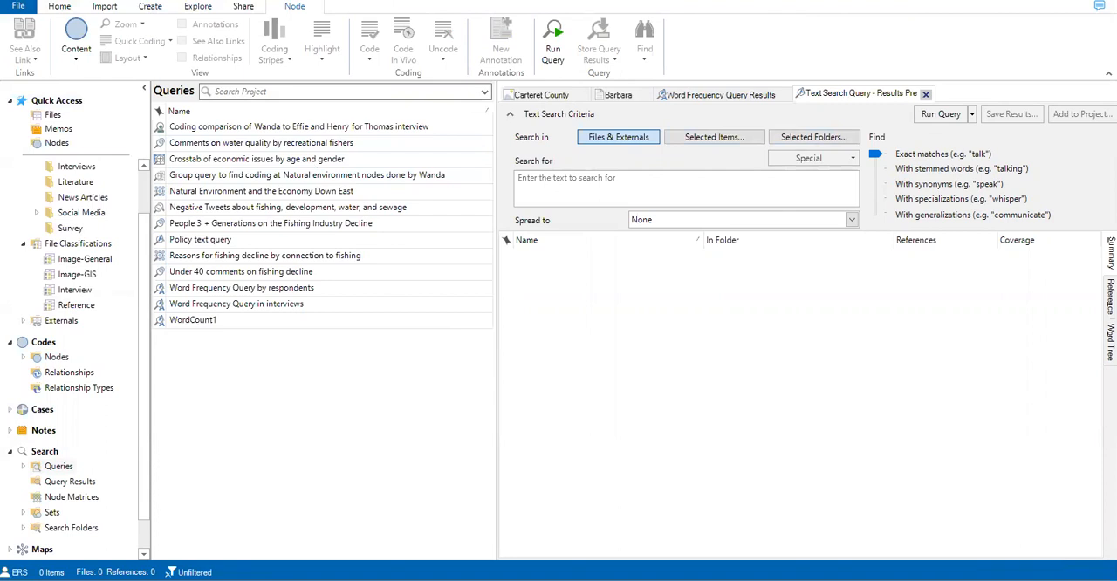
{"action": "left_click", "coordinate": [611, 189]}
{"action": "type", "text": "tourist"}
{"action": "left_click", "coordinate": [876, 167]}
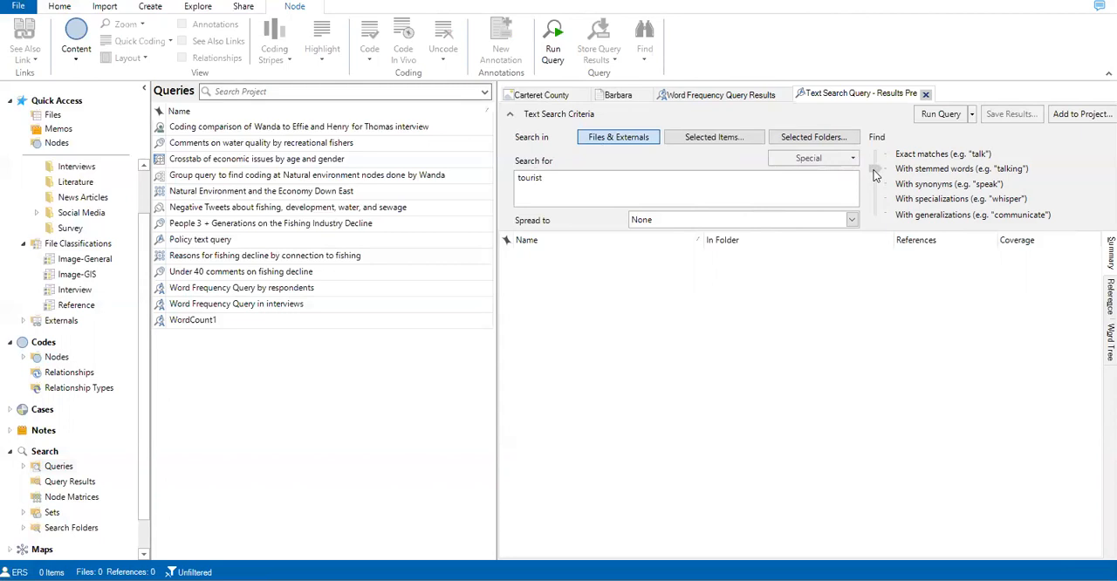
{"action": "left_click", "coordinate": [872, 184]}
{"action": "left_click", "coordinate": [933, 114]}
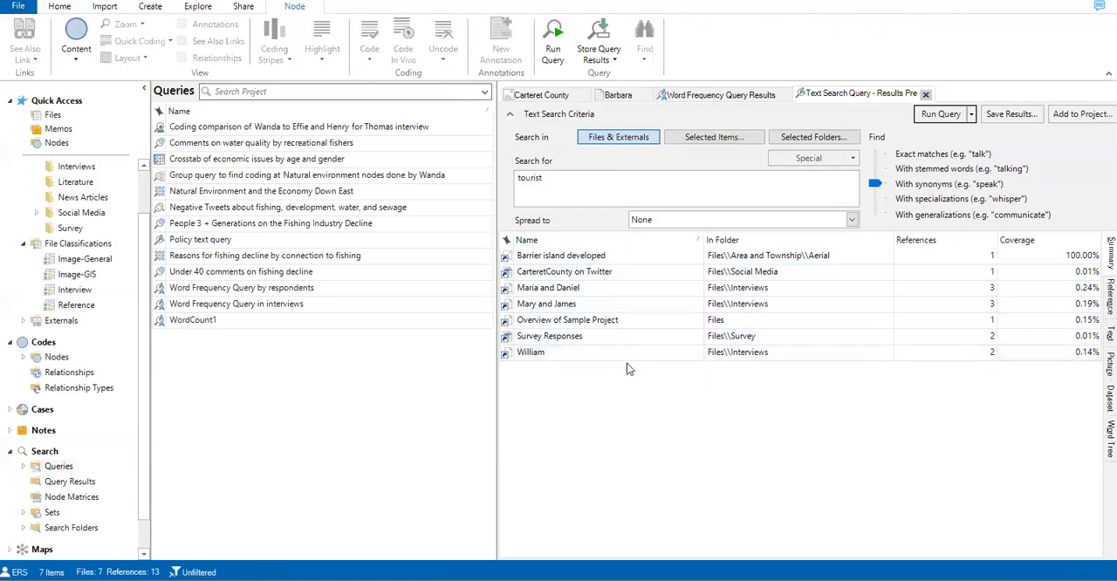
Step: Examine the coded references found by the text search, then return to the summary of matching files
{"action": "left_click", "coordinate": [590, 291]}
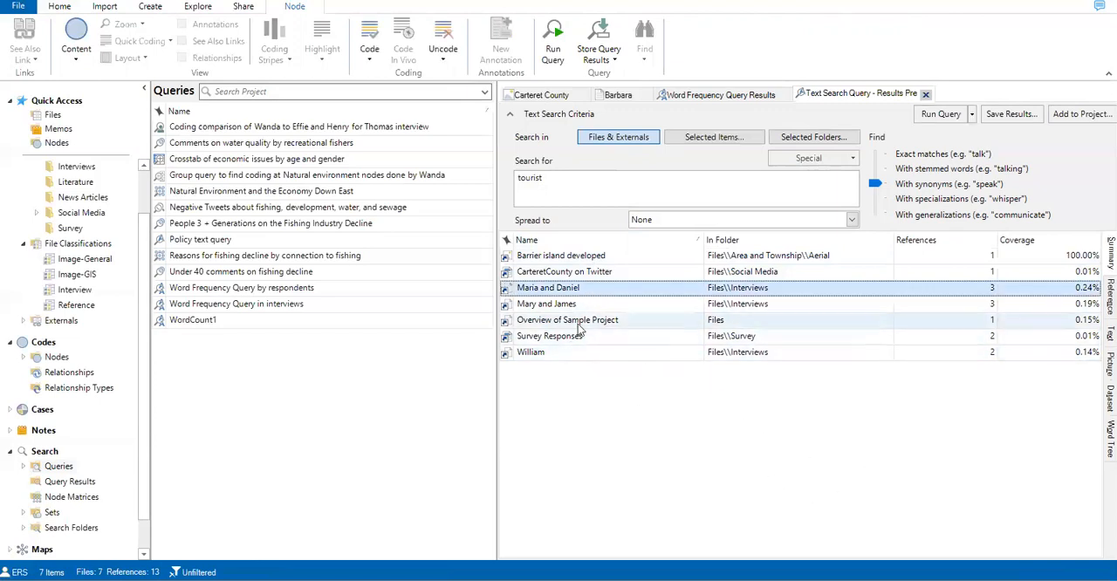
{"action": "left_click", "coordinate": [1111, 298]}
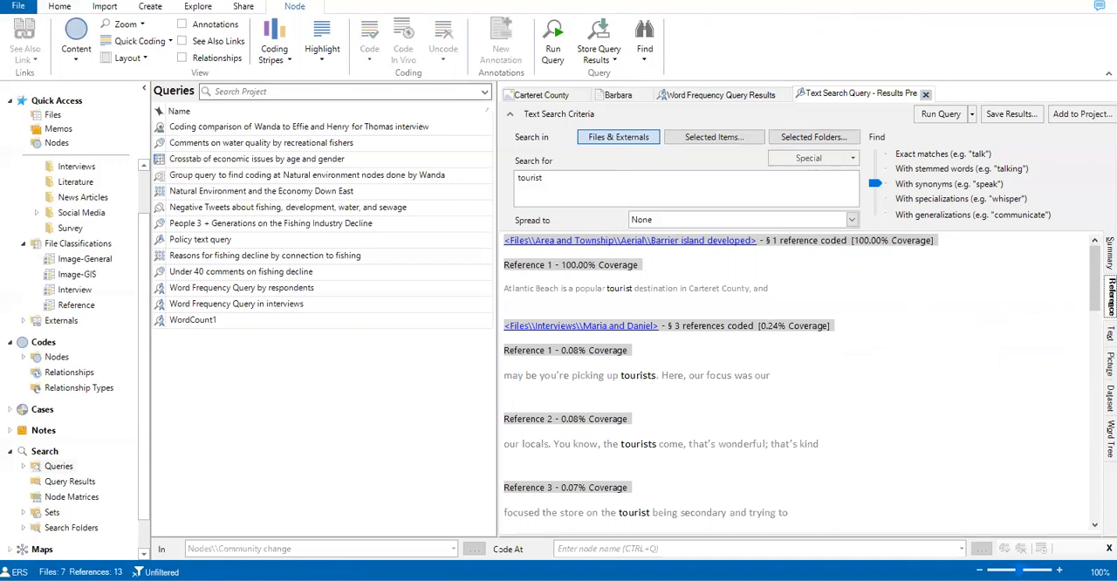
{"action": "left_click", "coordinate": [1111, 253]}
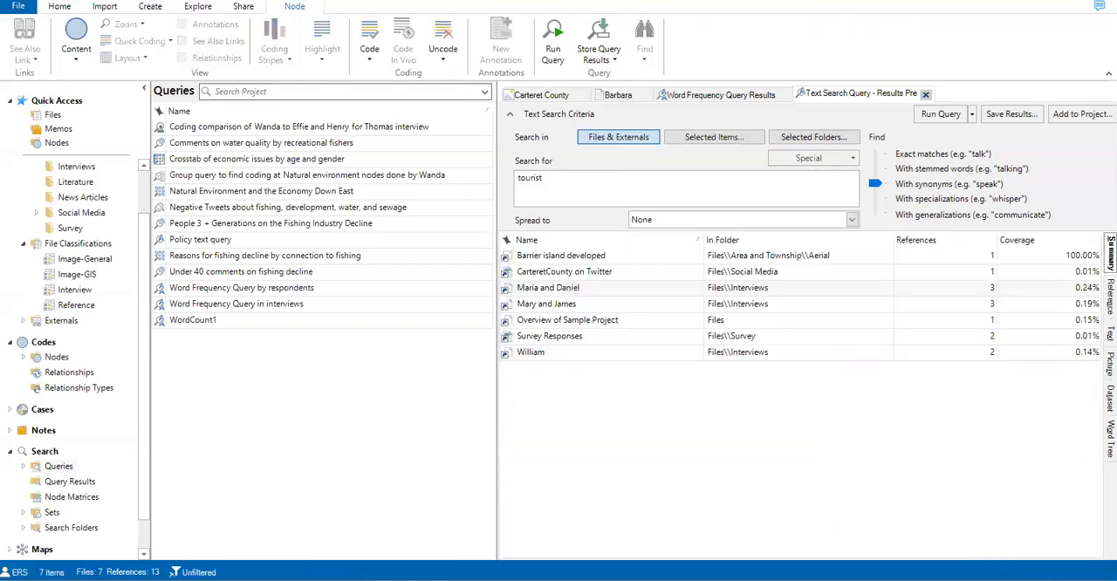
Step: Save the text search results as a new code named "Tourist" in the Nodes folder and open it
{"action": "left_click", "coordinate": [1008, 118]}
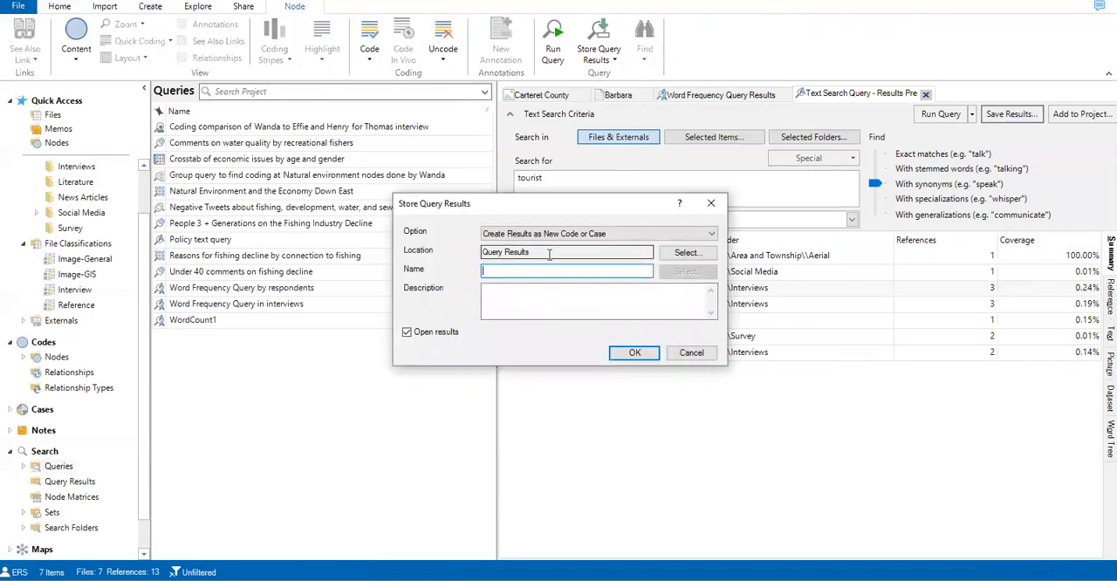
{"action": "left_click", "coordinate": [670, 253]}
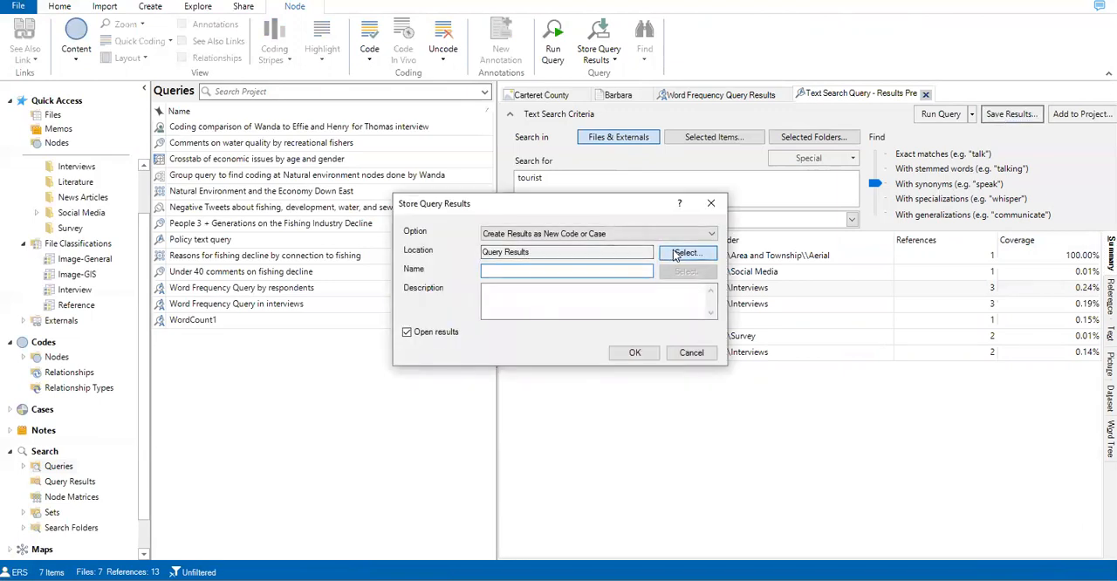
{"action": "left_click", "coordinate": [447, 167]}
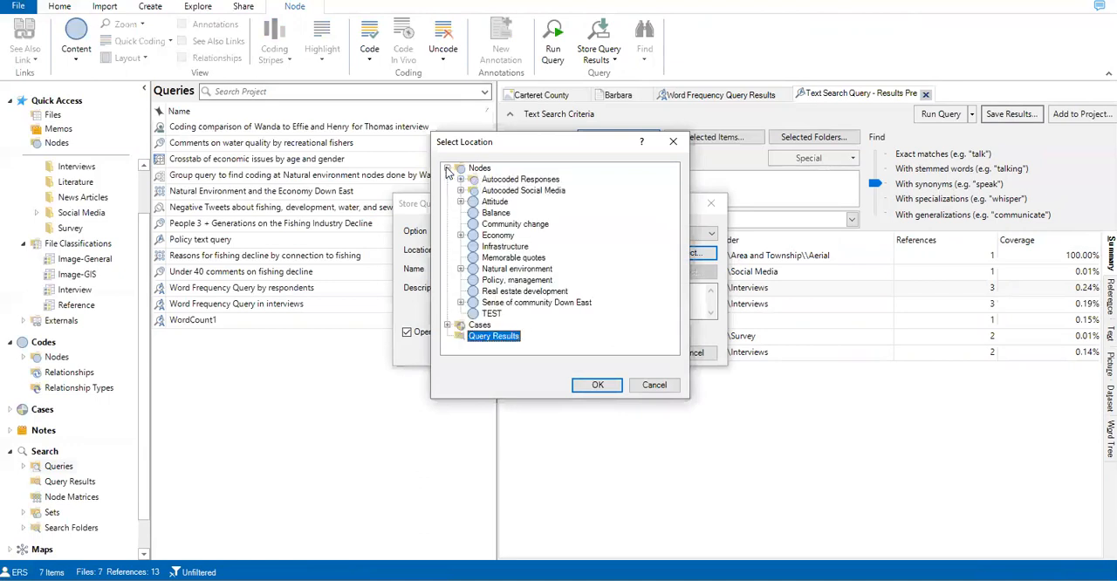
{"action": "left_click", "coordinate": [479, 169]}
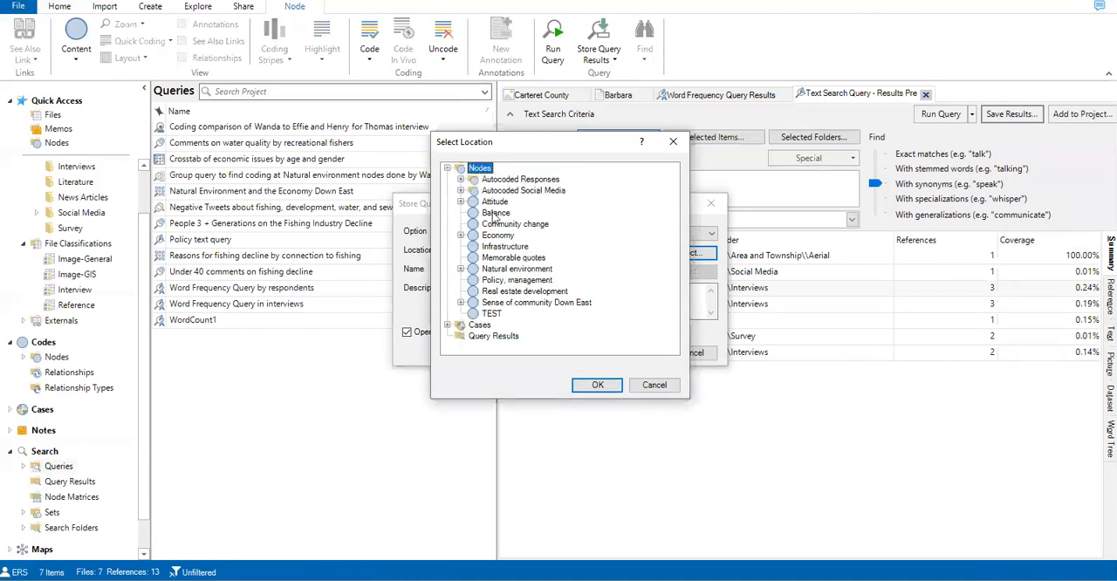
{"action": "left_click", "coordinate": [502, 303]}
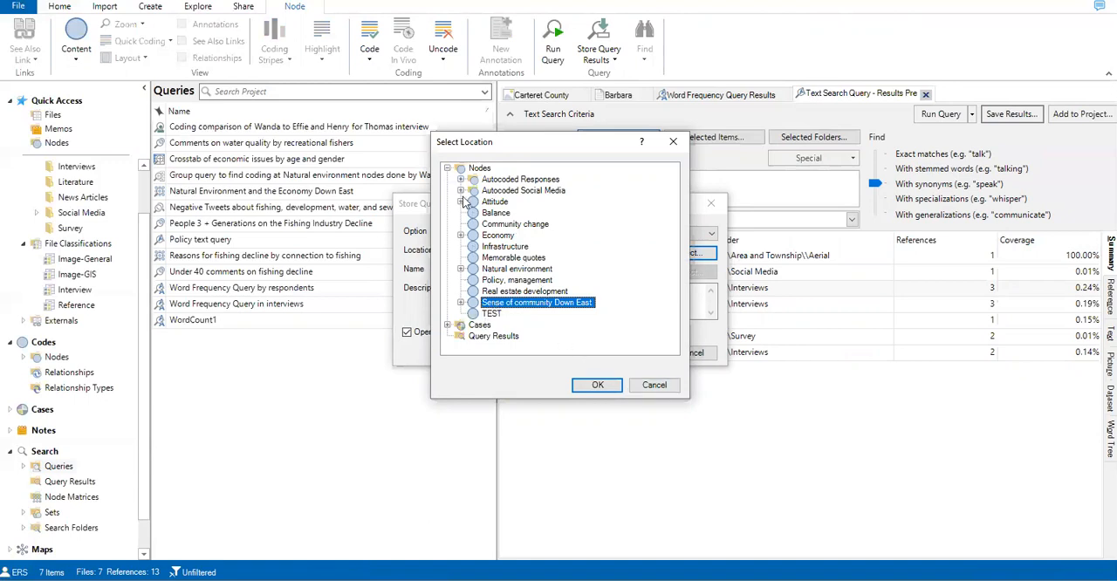
{"action": "left_click", "coordinate": [479, 168]}
{"action": "left_click", "coordinate": [598, 385]}
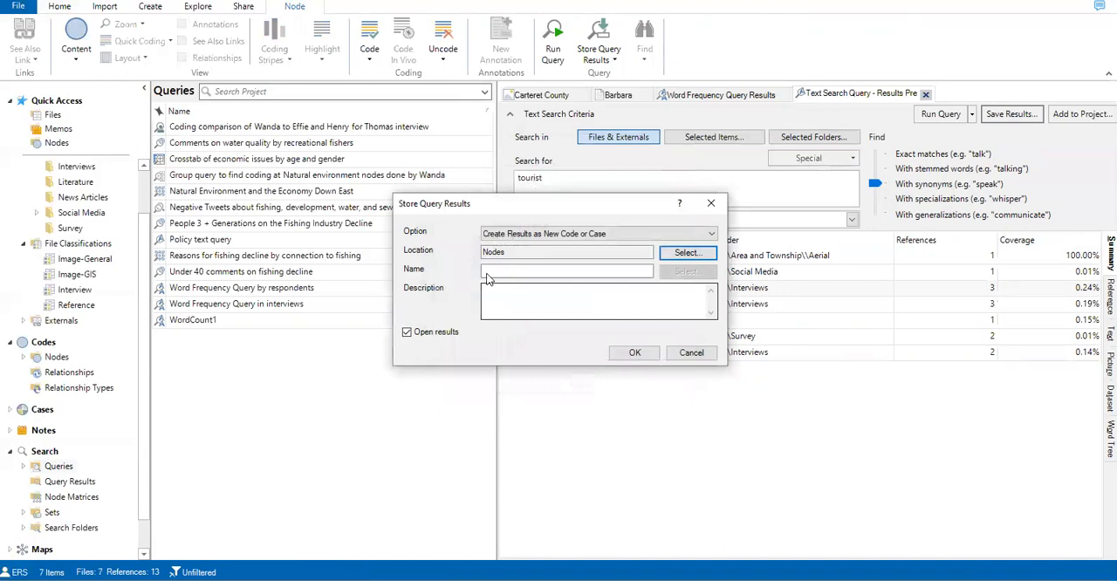
{"action": "left_click", "coordinate": [513, 273]}
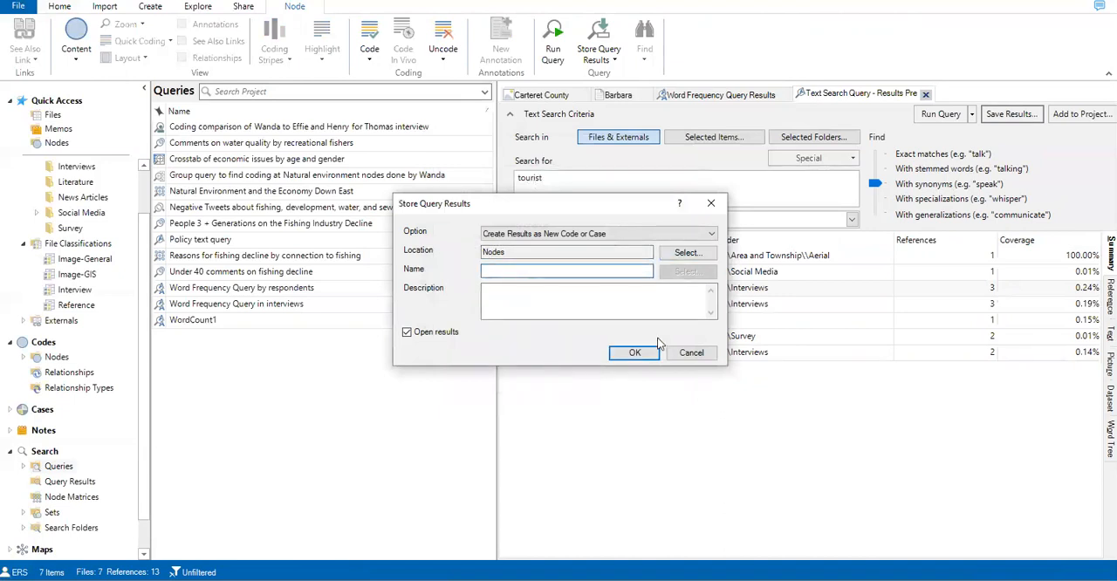
{"action": "type", "text": "Tourist"}
{"action": "left_click", "coordinate": [633, 354]}
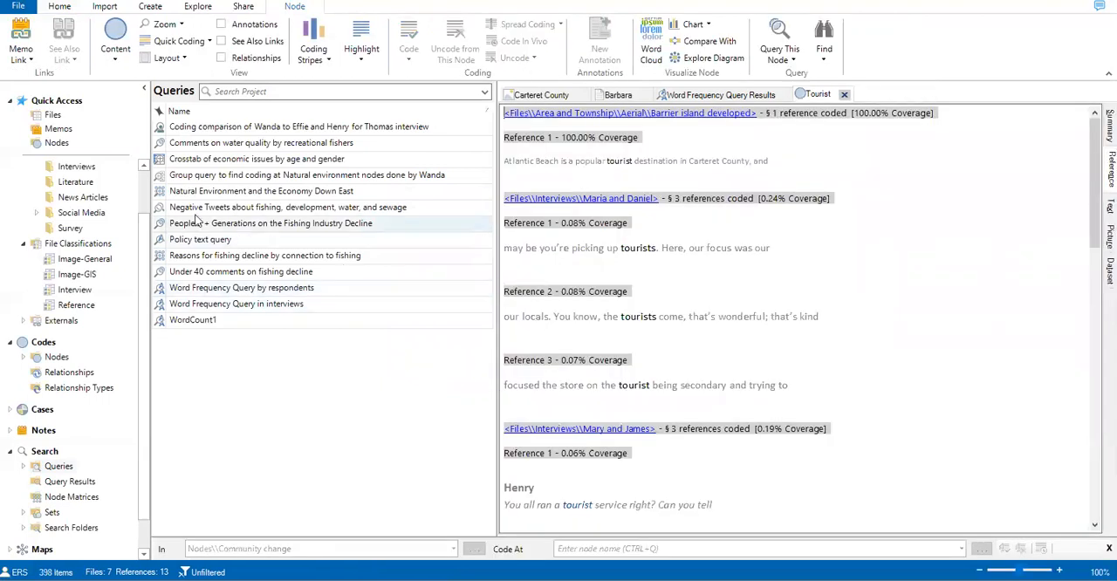
Step: Locate the Tourist node in the project's node list and review its file summary and coded references
{"action": "left_click", "coordinate": [56, 143]}
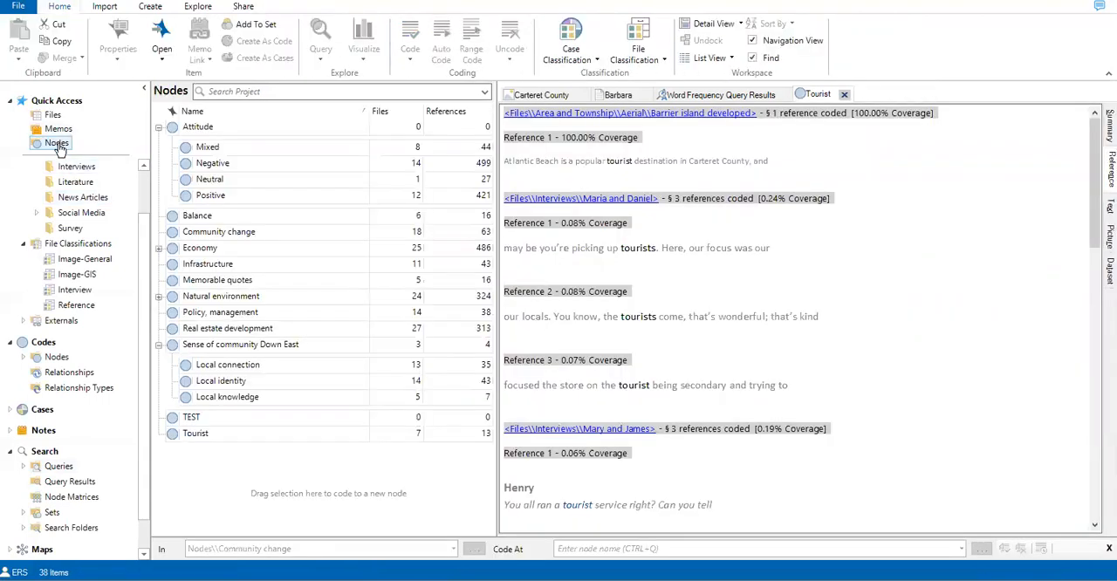
{"action": "left_click", "coordinate": [206, 434]}
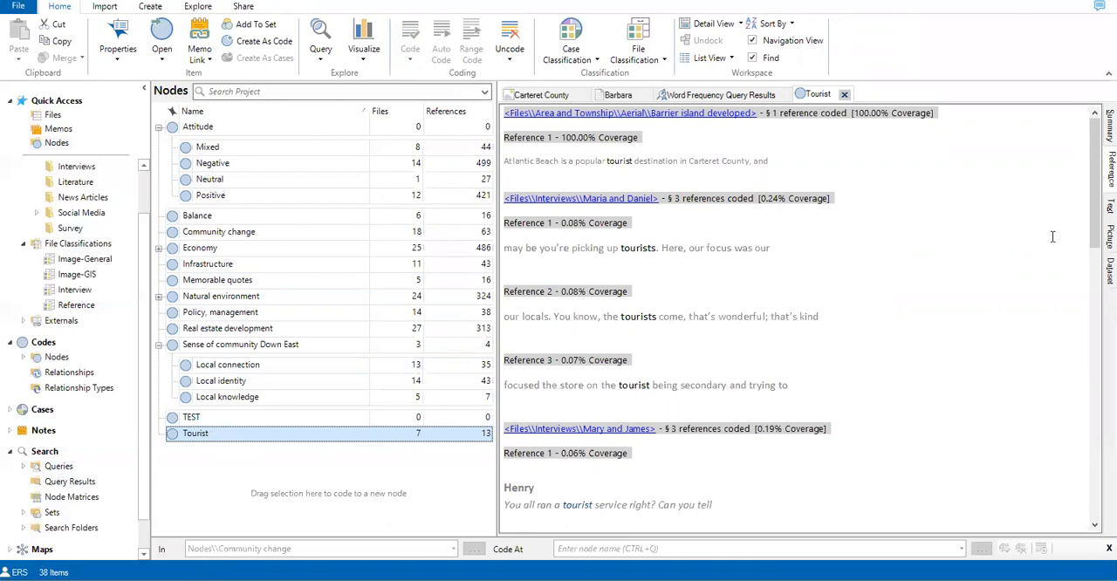
{"action": "left_click", "coordinate": [704, 97]}
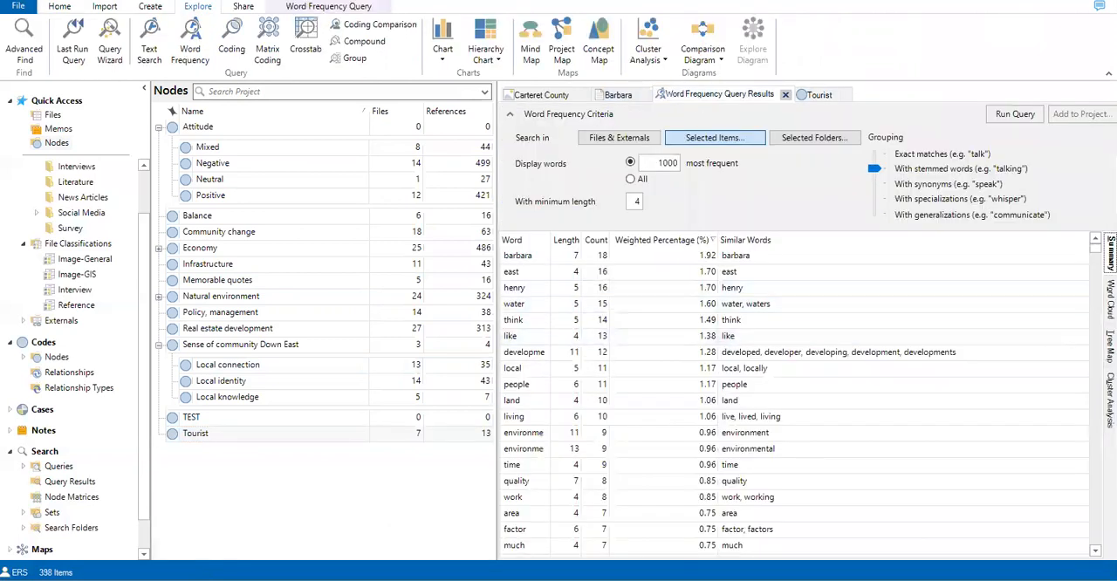
{"action": "left_click", "coordinate": [817, 95]}
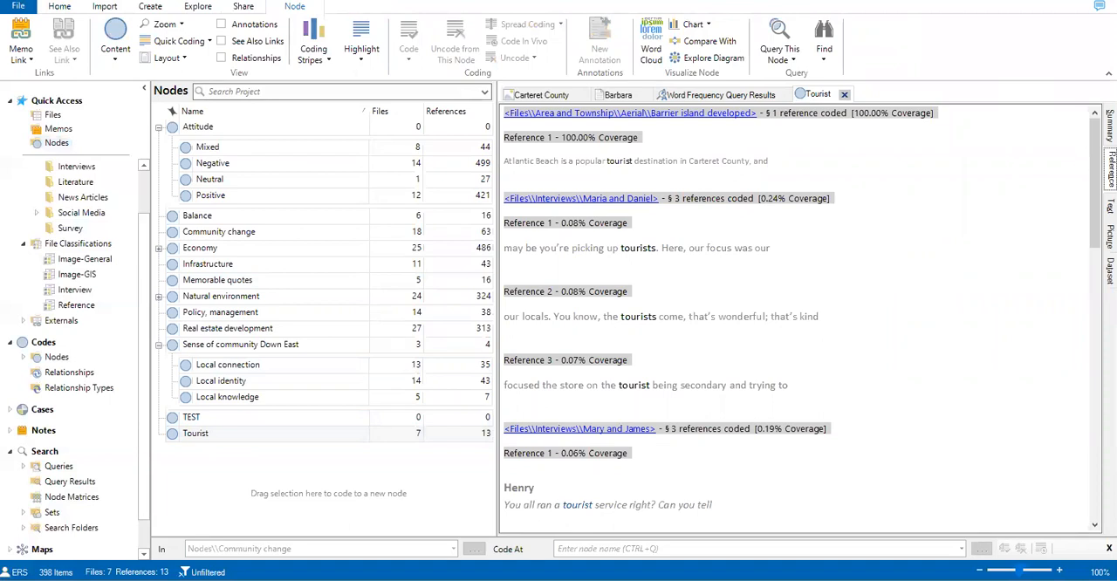
{"action": "left_click", "coordinate": [1111, 125]}
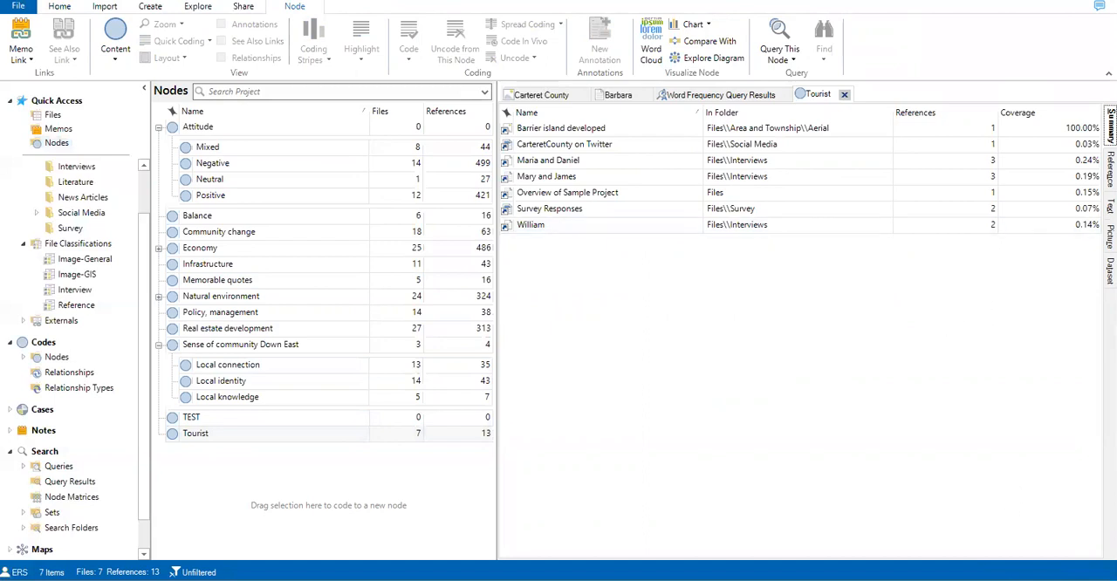
{"action": "left_click", "coordinate": [1110, 169]}
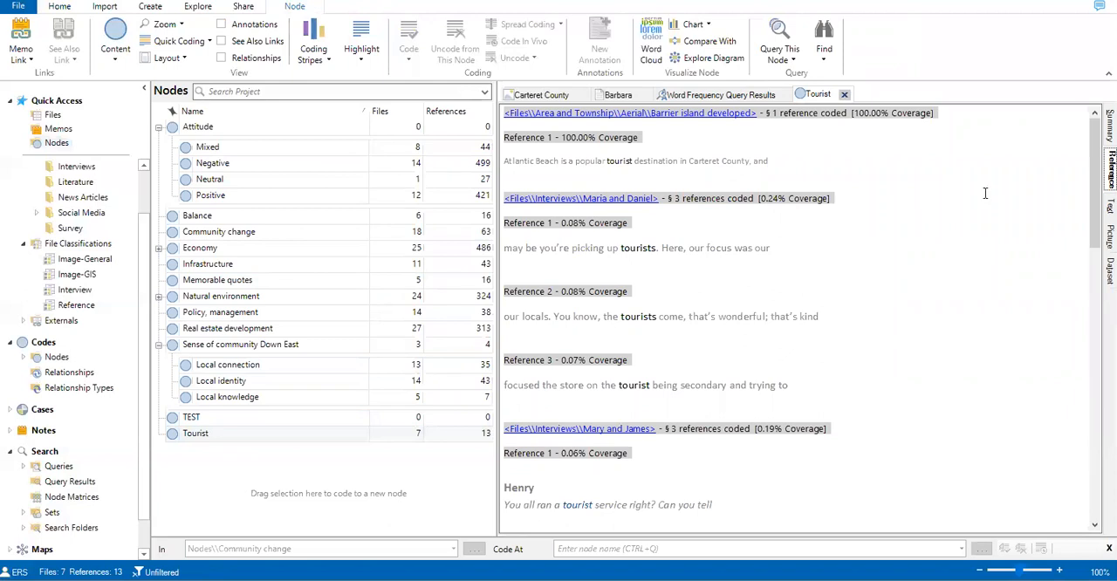
Step: Open the source interview of the first interview references to see their context, then return to the Tourist node's references
{"action": "left_click", "coordinate": [610, 200]}
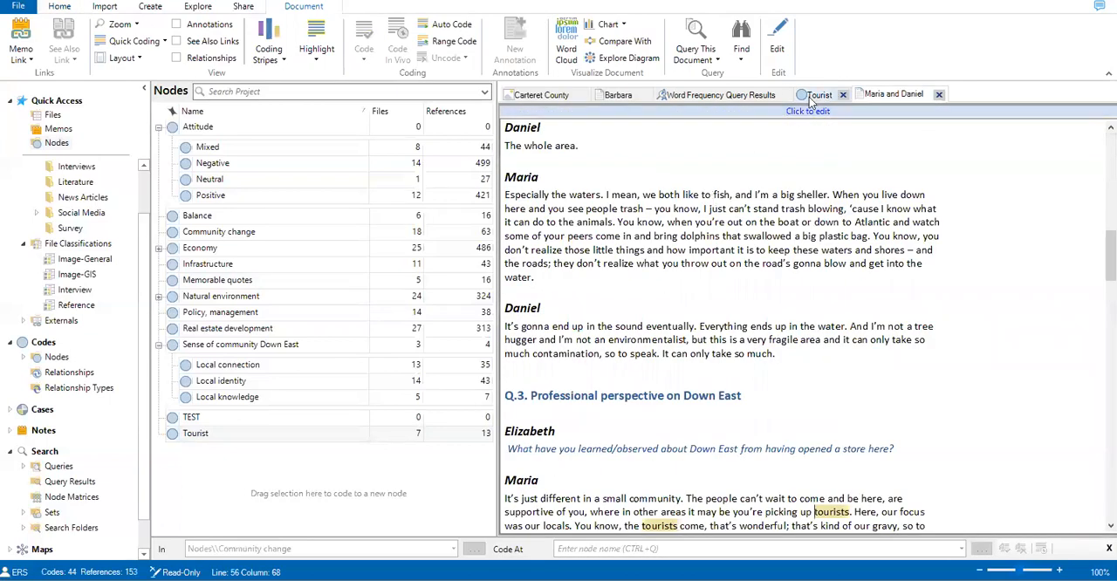
{"action": "left_click", "coordinate": [814, 96]}
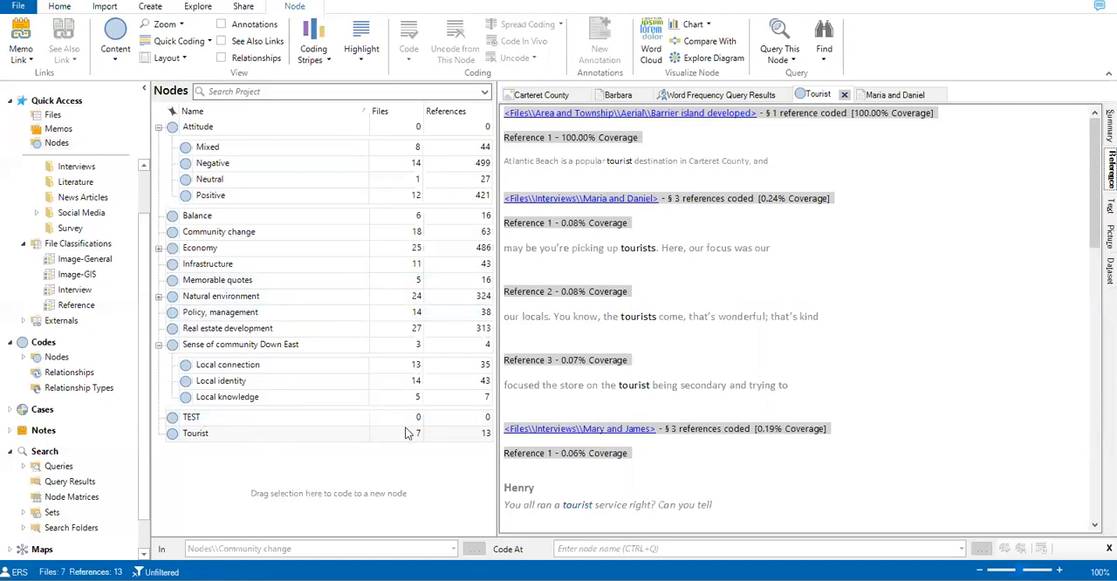
{"action": "scroll", "coordinate": [776, 319], "scroll_direction": "down", "scroll_amount": 1}
{"action": "scroll", "coordinate": [776, 319], "scroll_direction": "up", "scroll_amount": 1}
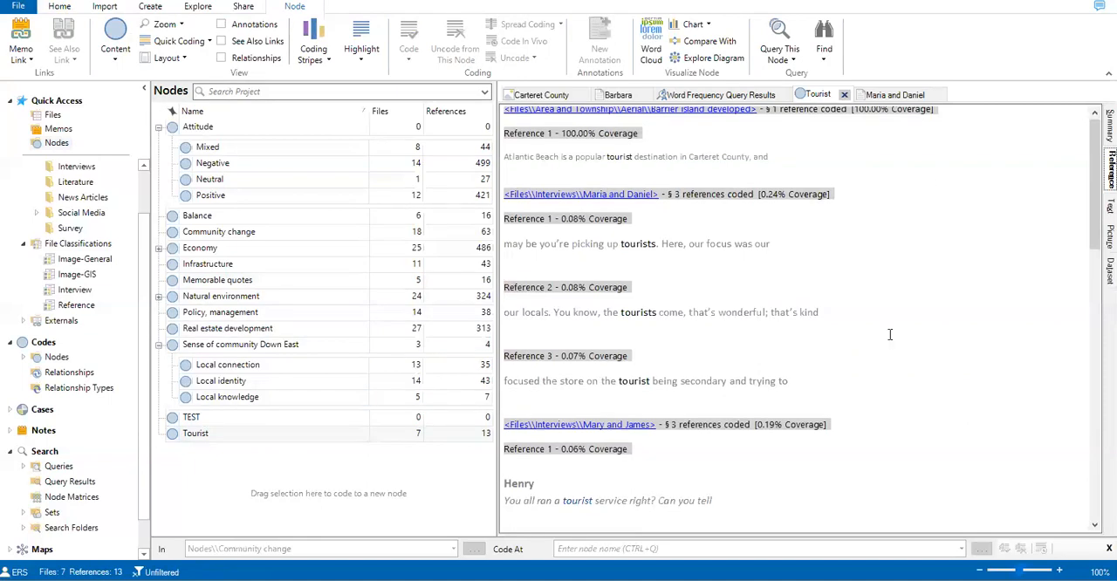
Step: Uncode the passage "You all ran a tourist service right? Can you tell" from the Tourist node
{"action": "left_click", "coordinate": [581, 230]}
{"action": "left_click", "coordinate": [672, 312]}
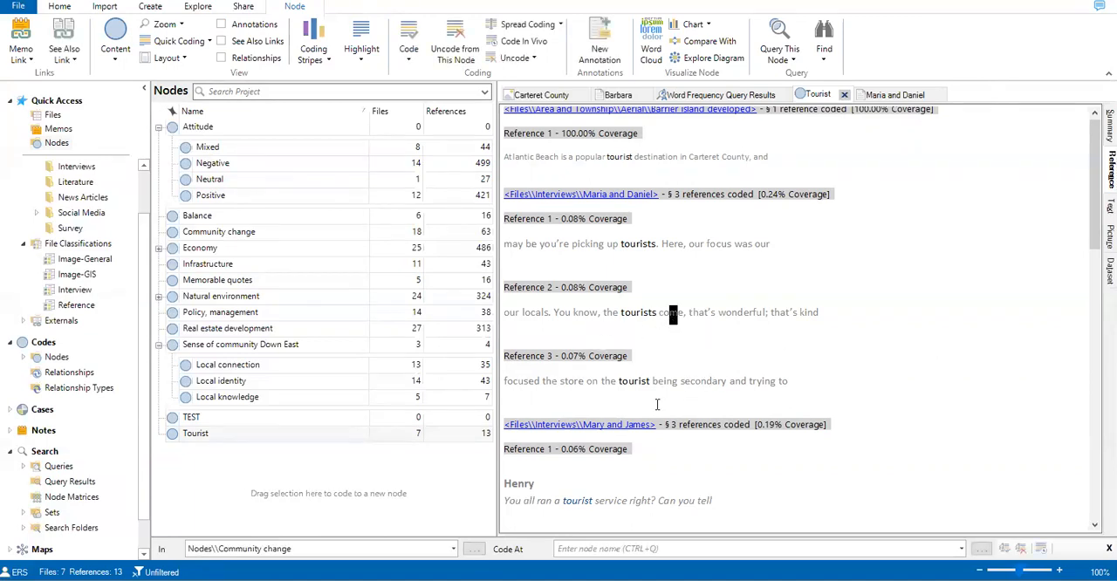
{"action": "left_click_drag", "start_coordinate": [796, 384], "coordinate": [585, 384]}
{"action": "left_click", "coordinate": [709, 501]}
{"action": "left_click_drag", "start_coordinate": [709, 500], "coordinate": [504, 501]}
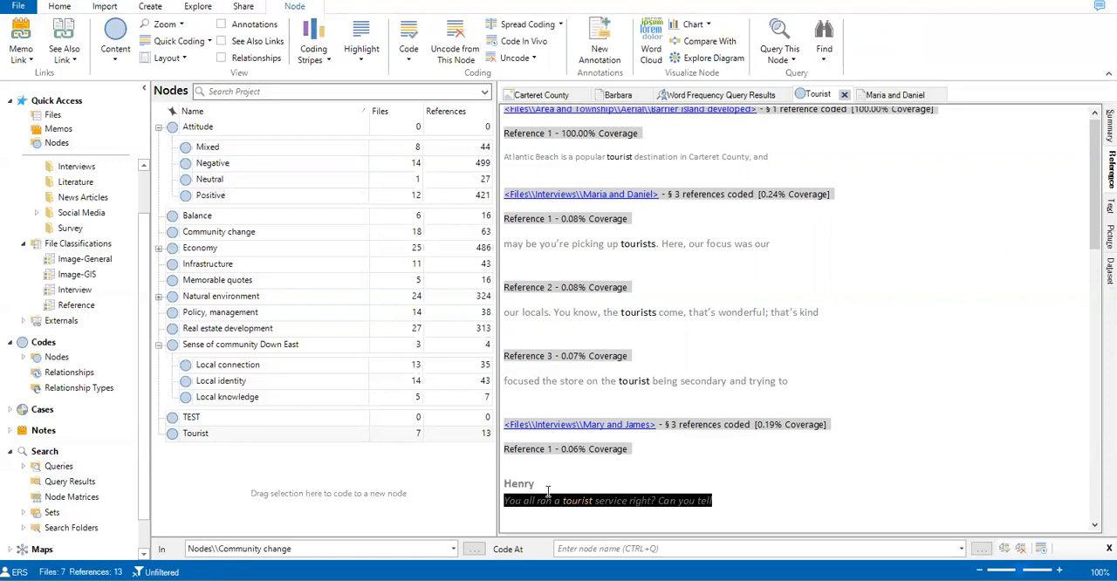
{"action": "right_click", "coordinate": [576, 501]}
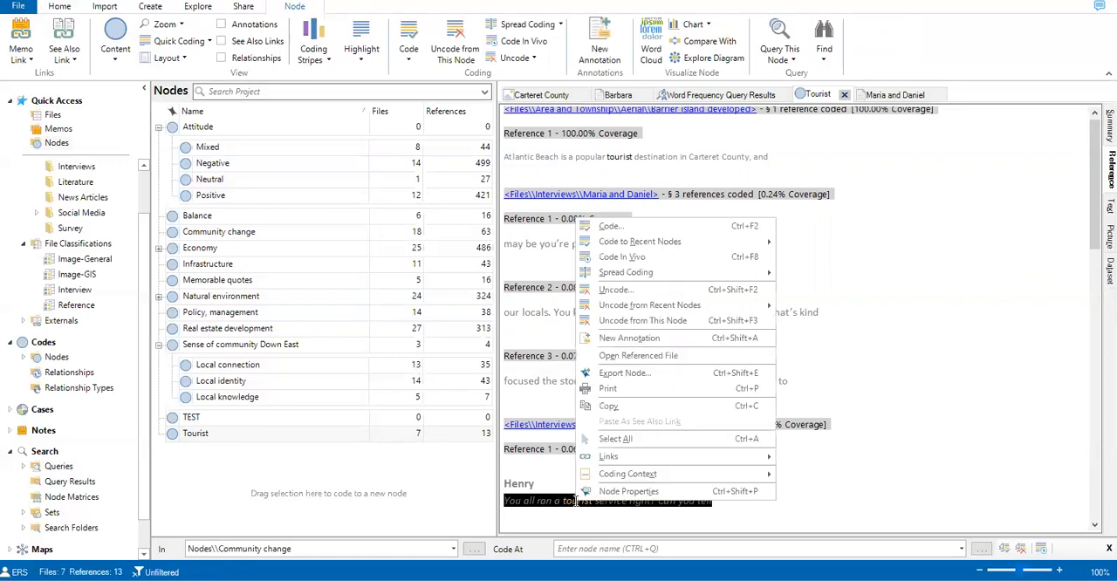
{"action": "left_click", "coordinate": [636, 293]}
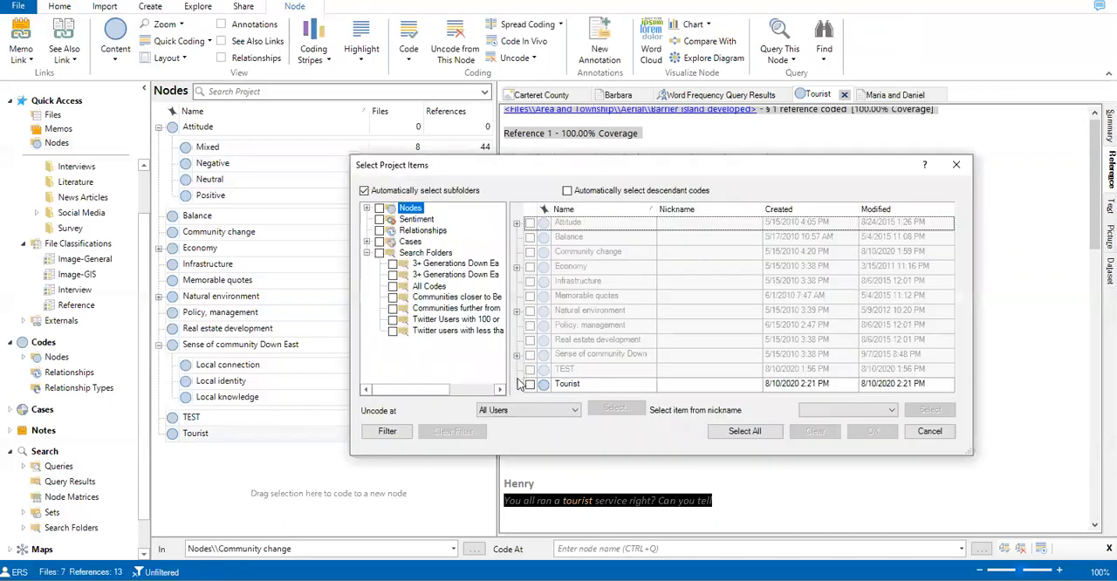
{"action": "left_click", "coordinate": [530, 384]}
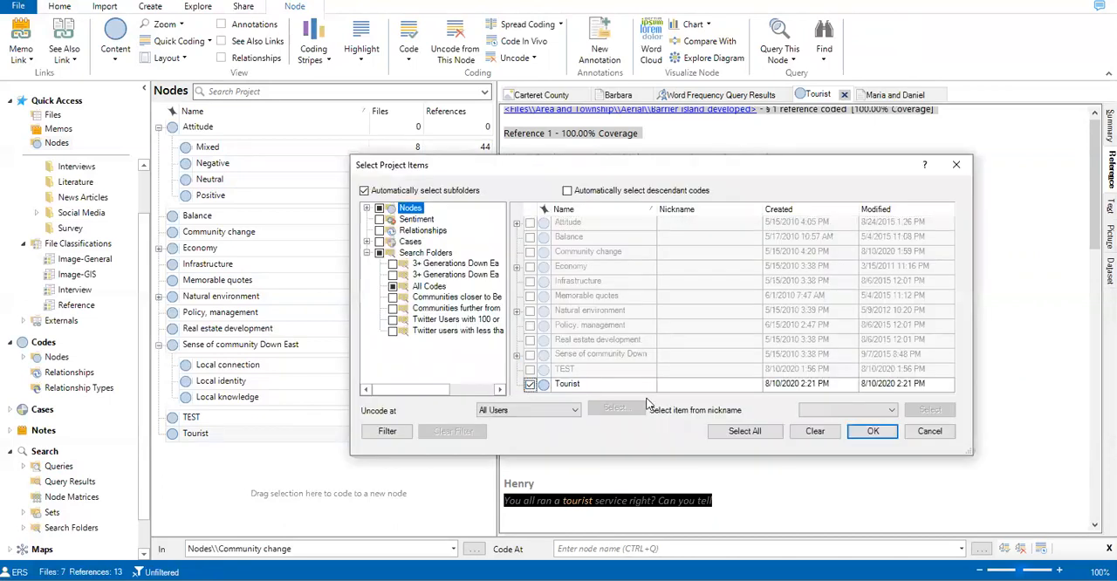
{"action": "left_click", "coordinate": [873, 431]}
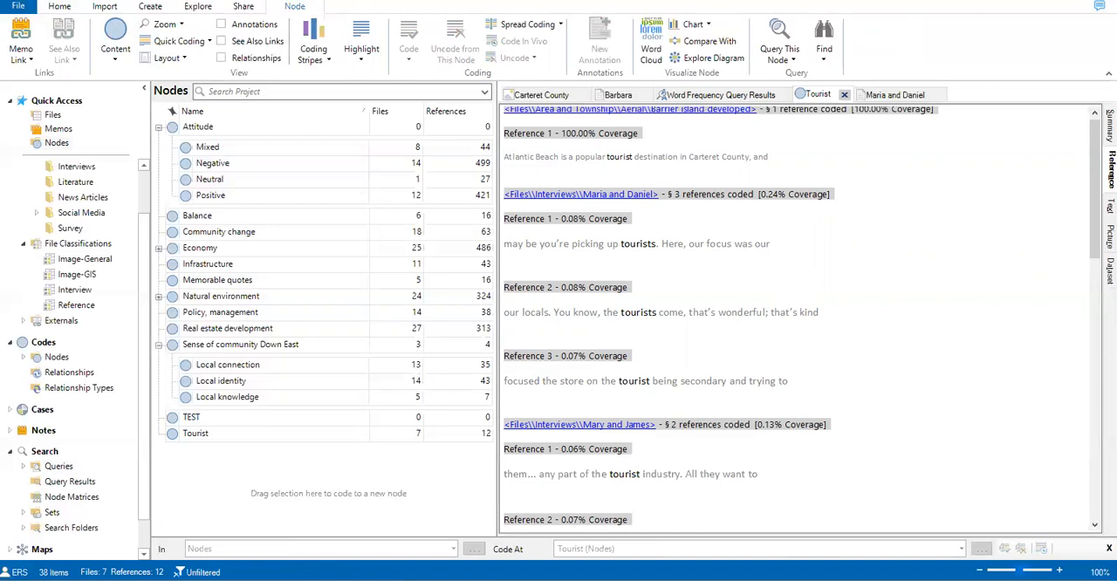
Step: Review the Tourist node's content by text, picture and dataset sources, then return to its file summary
{"action": "left_click", "coordinate": [1111, 206]}
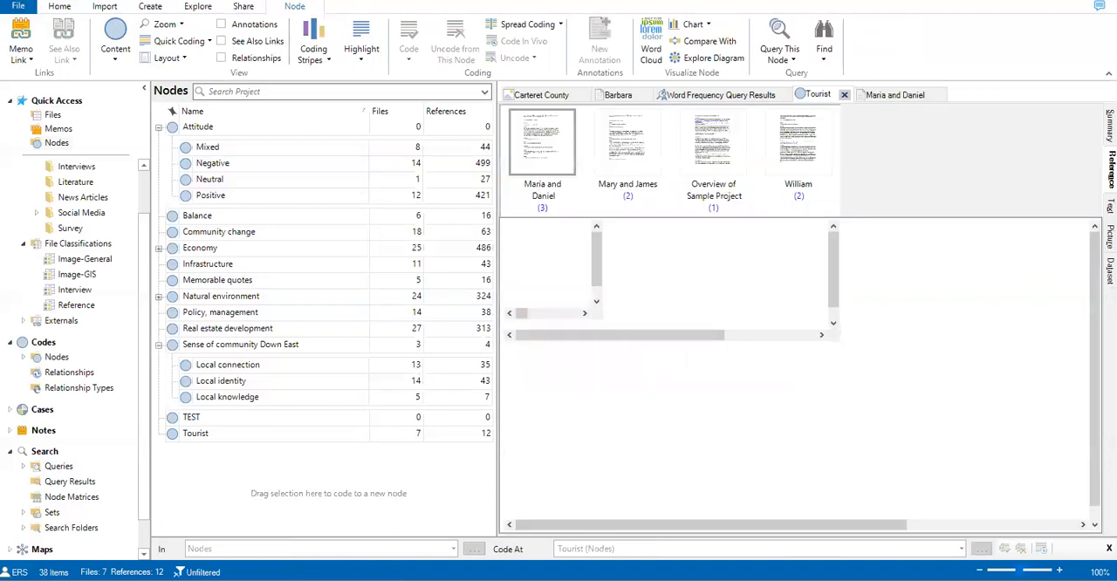
{"action": "left_click", "coordinate": [1111, 237]}
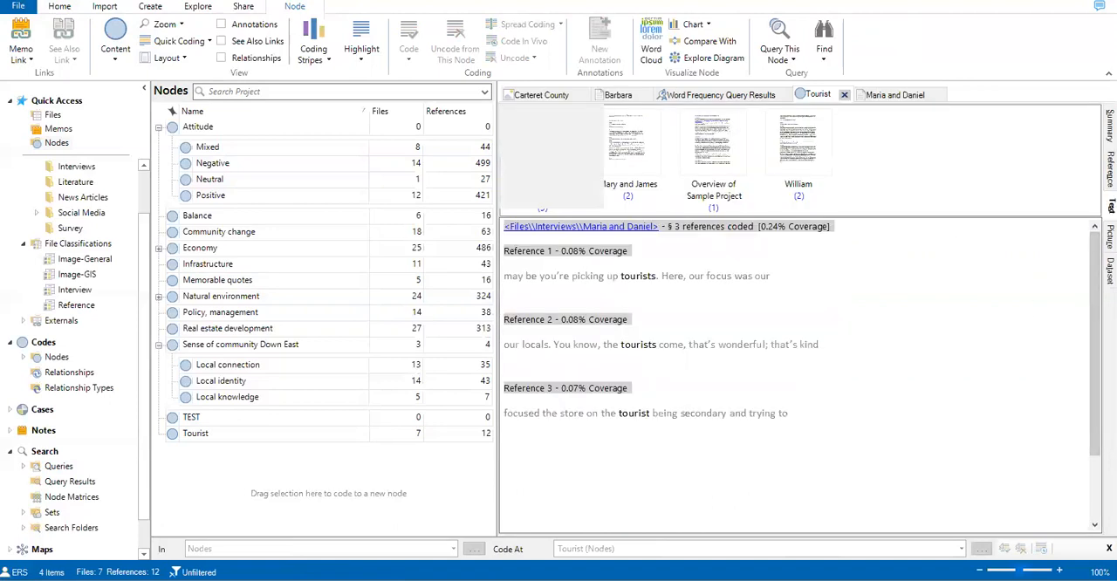
{"action": "left_click", "coordinate": [1110, 268]}
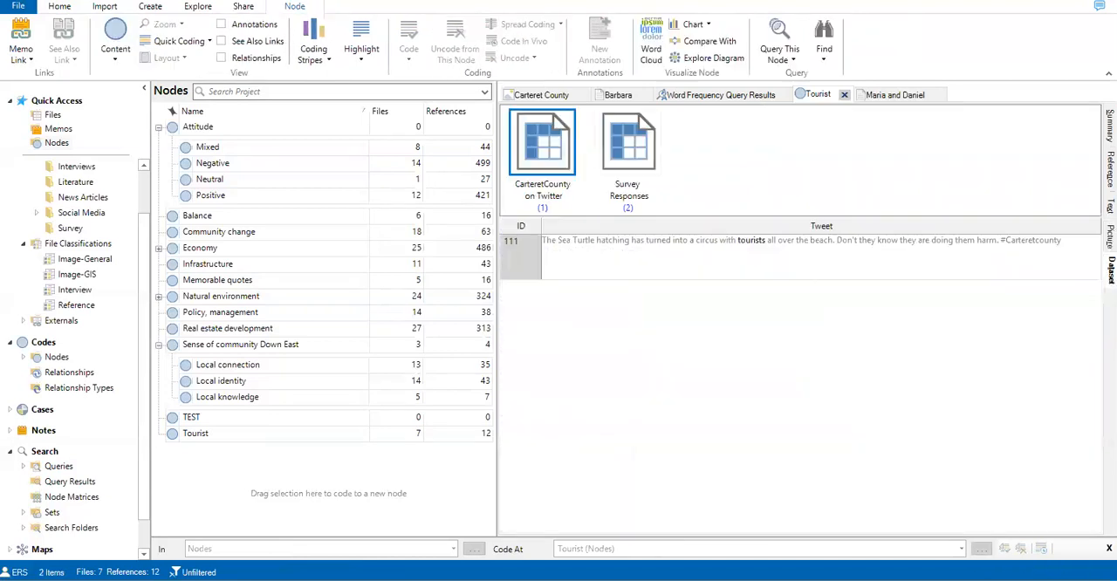
{"action": "left_click", "coordinate": [1111, 122]}
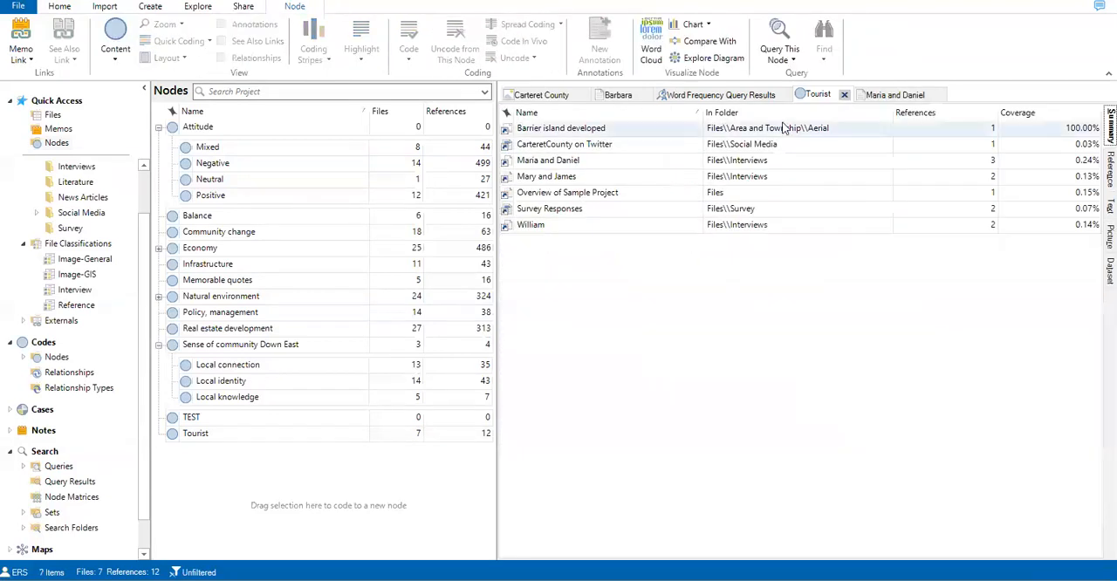
Step: Create and run another text search query for "tourist" in files and externals, with synonyms included
{"action": "left_click", "coordinate": [732, 96]}
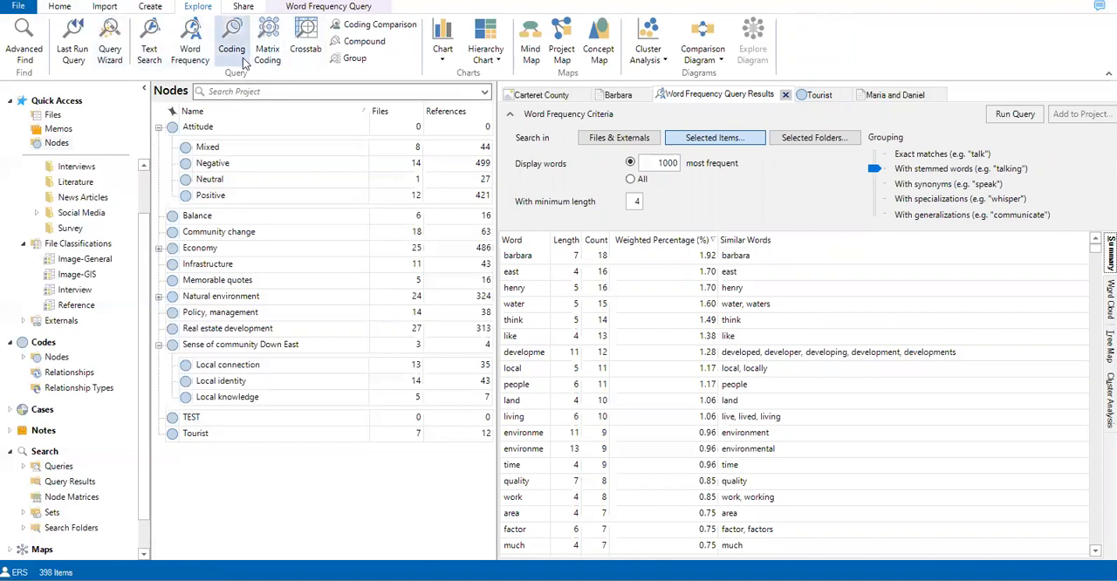
{"action": "left_click", "coordinate": [149, 54]}
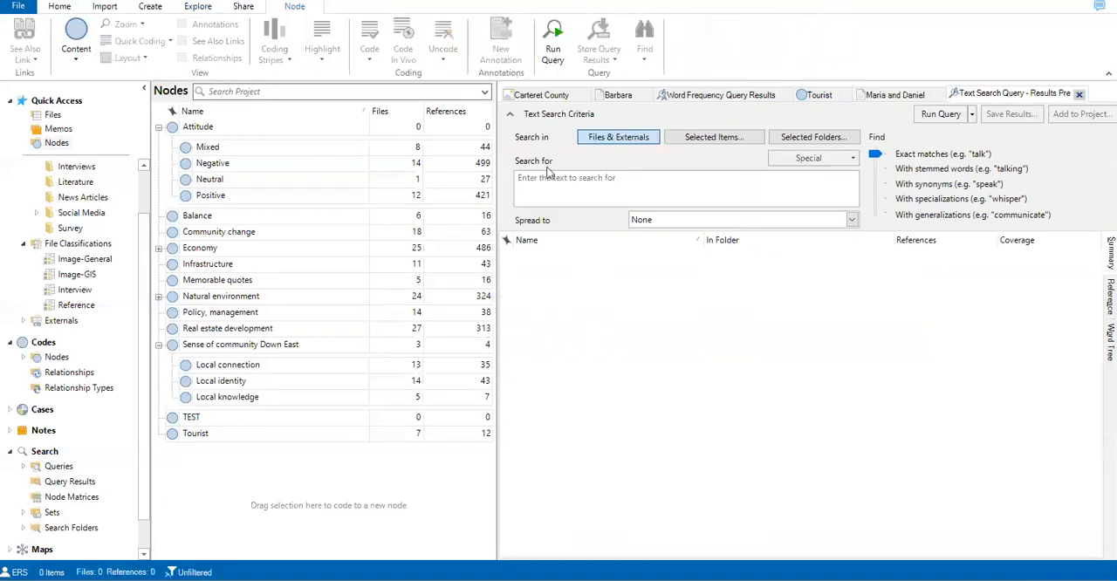
{"action": "left_click", "coordinate": [817, 94]}
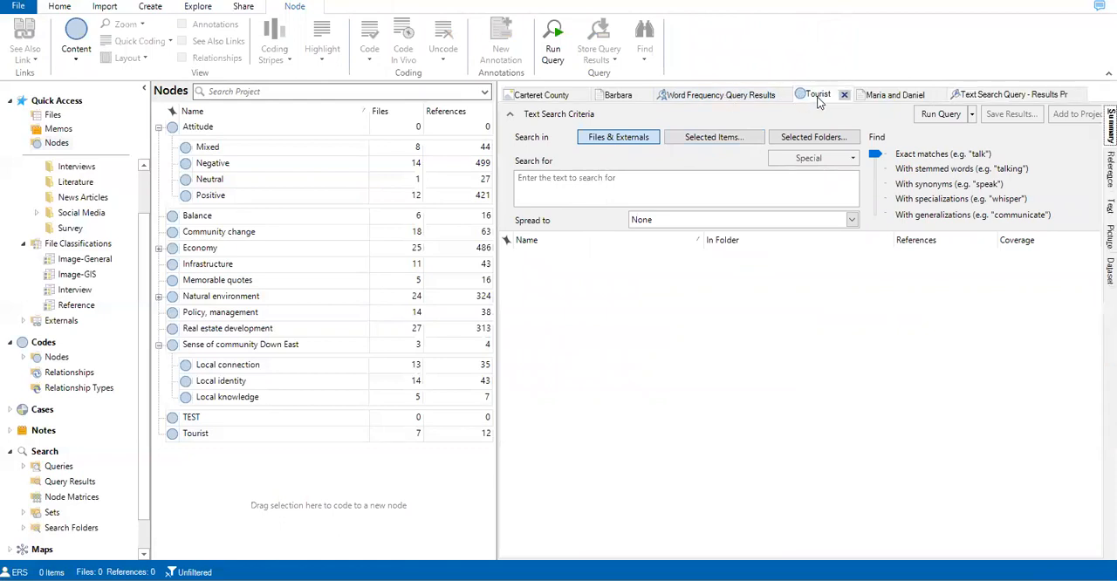
{"action": "left_click", "coordinate": [979, 95]}
{"action": "type", "text": "to"}
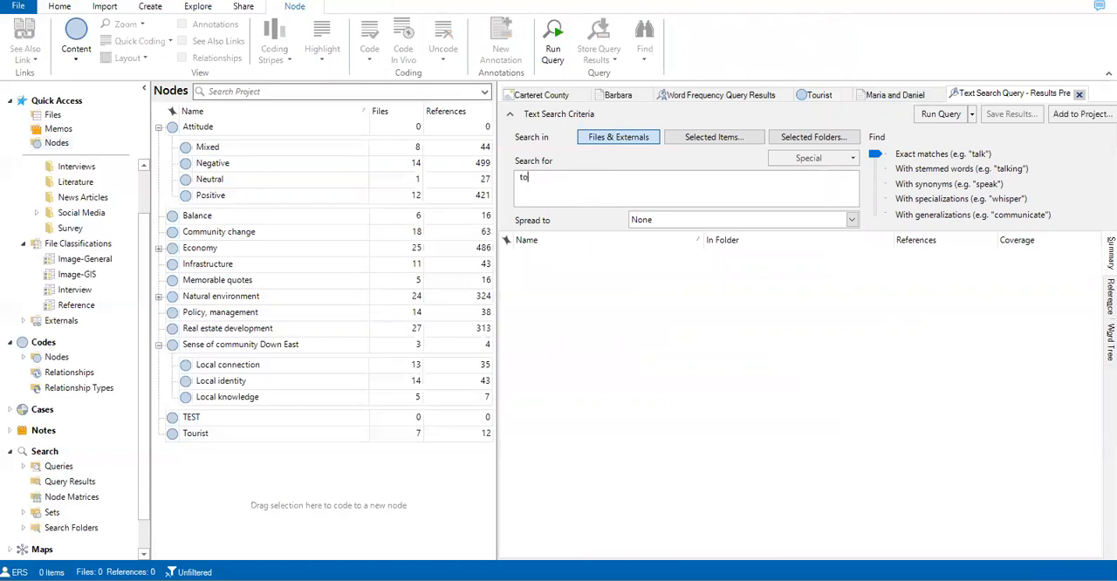
{"action": "left_click", "coordinate": [877, 169]}
{"action": "left_click", "coordinate": [878, 185]}
{"action": "left_click", "coordinate": [941, 114]}
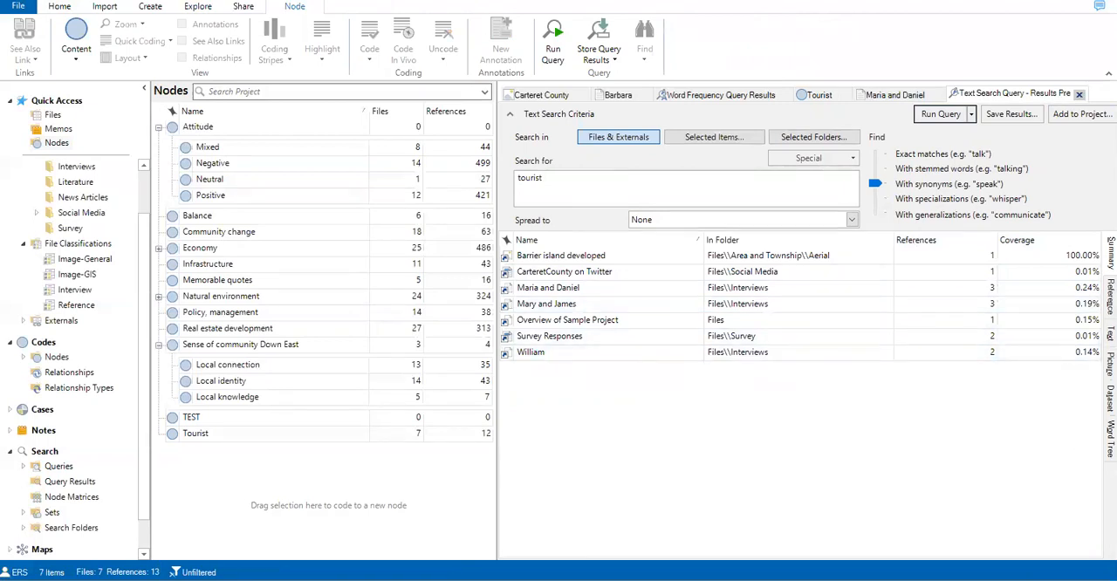
Step: Display the "tourist" text search results as a word tree and examine its branches
{"action": "left_click", "coordinate": [1112, 439]}
{"action": "mouse_move", "coordinate": [769, 383]}
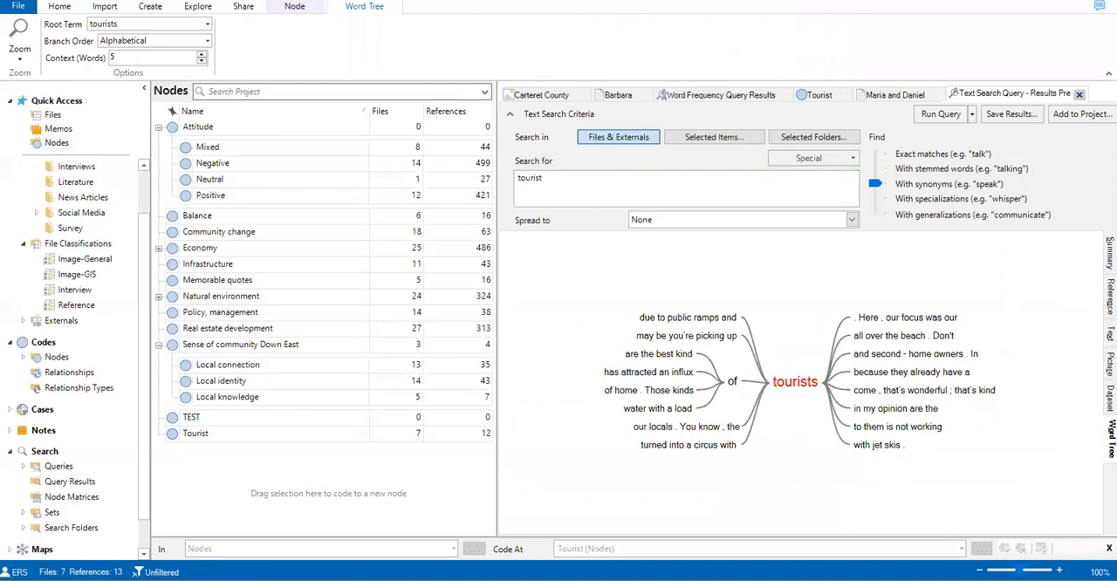
{"action": "left_click", "coordinate": [199, 8]}
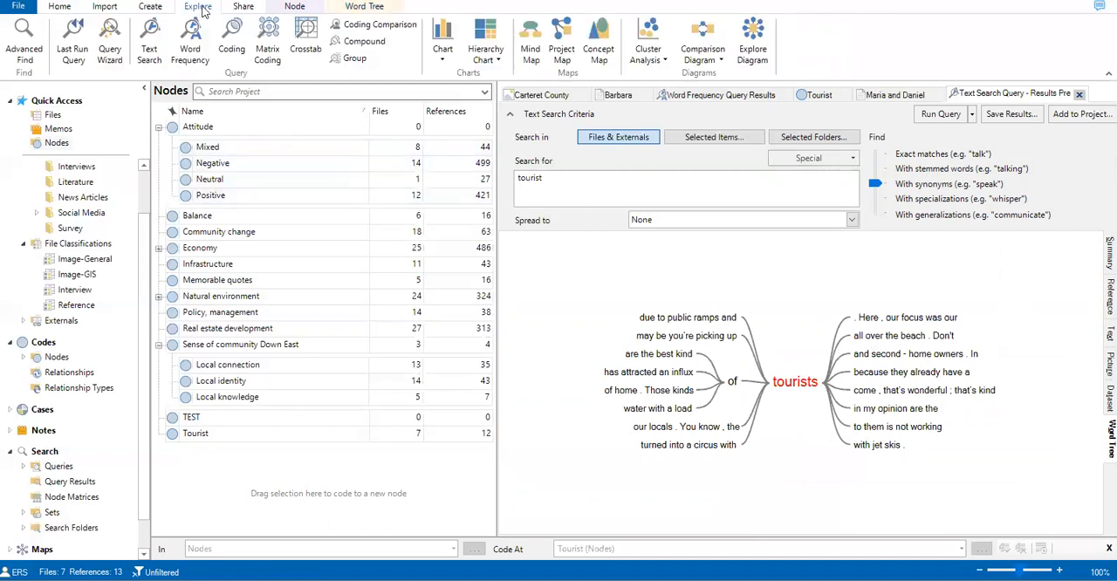
Step: Create a matrix coding query with a wider criteria area and list the Natural environment child nodes for row selection
{"action": "left_click", "coordinate": [268, 54]}
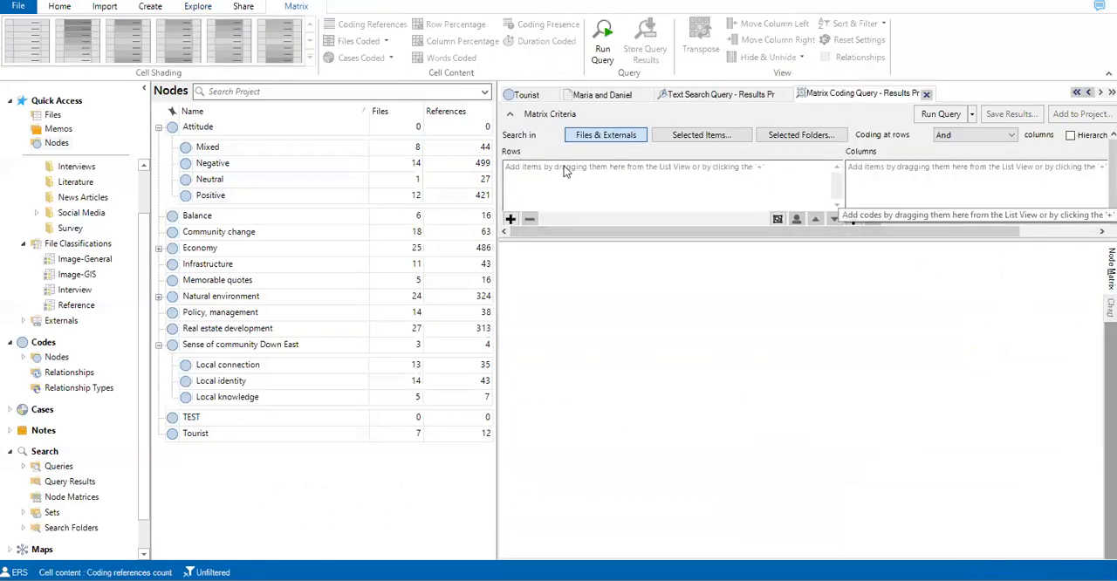
{"action": "left_click_drag", "start_coordinate": [422, 154], "coordinate": [344, 152]}
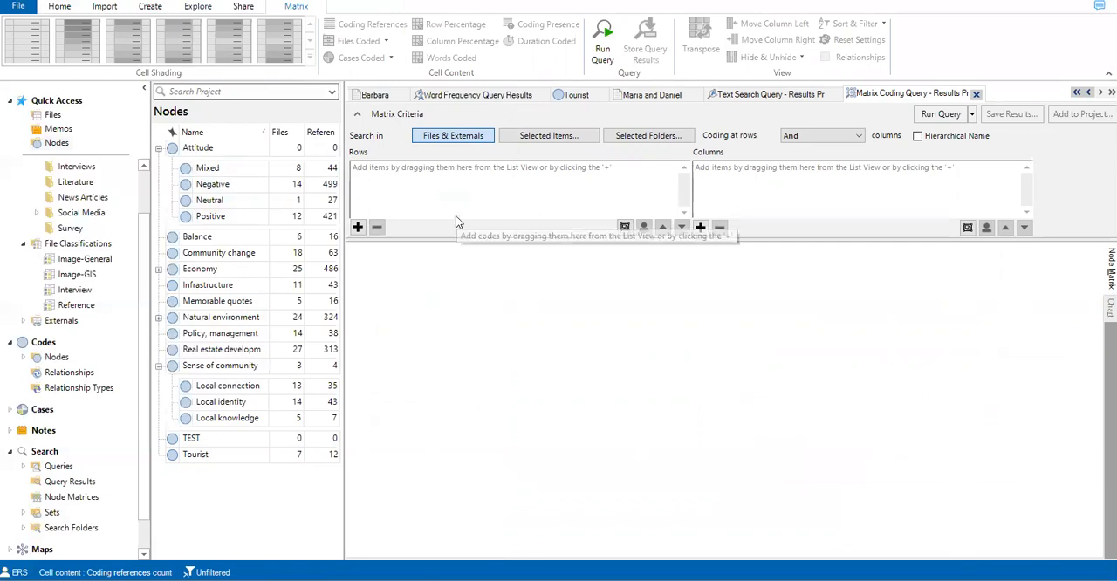
{"action": "left_click", "coordinate": [357, 228]}
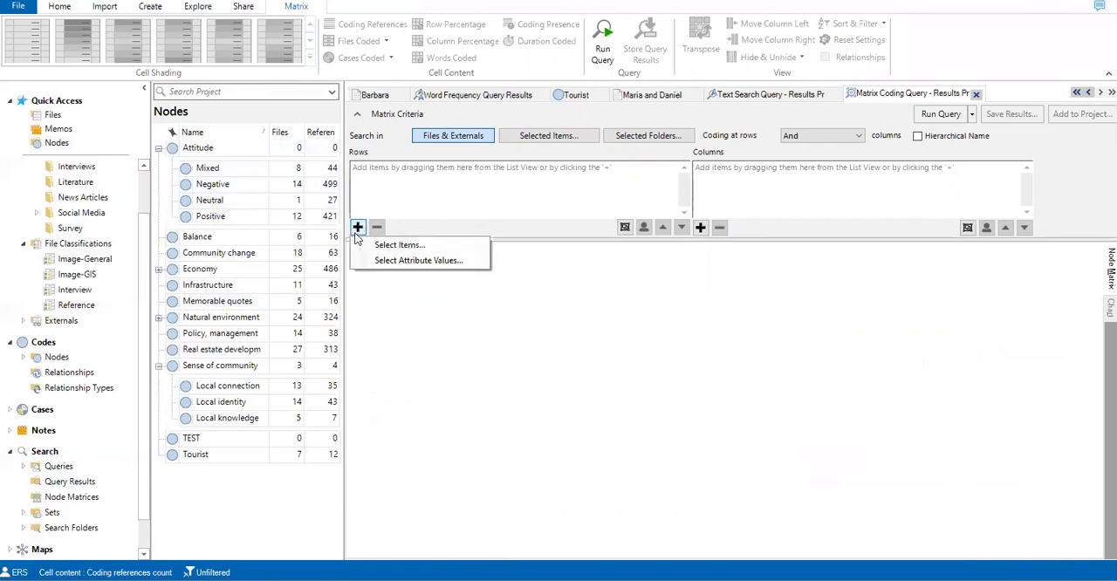
{"action": "left_click", "coordinate": [408, 247]}
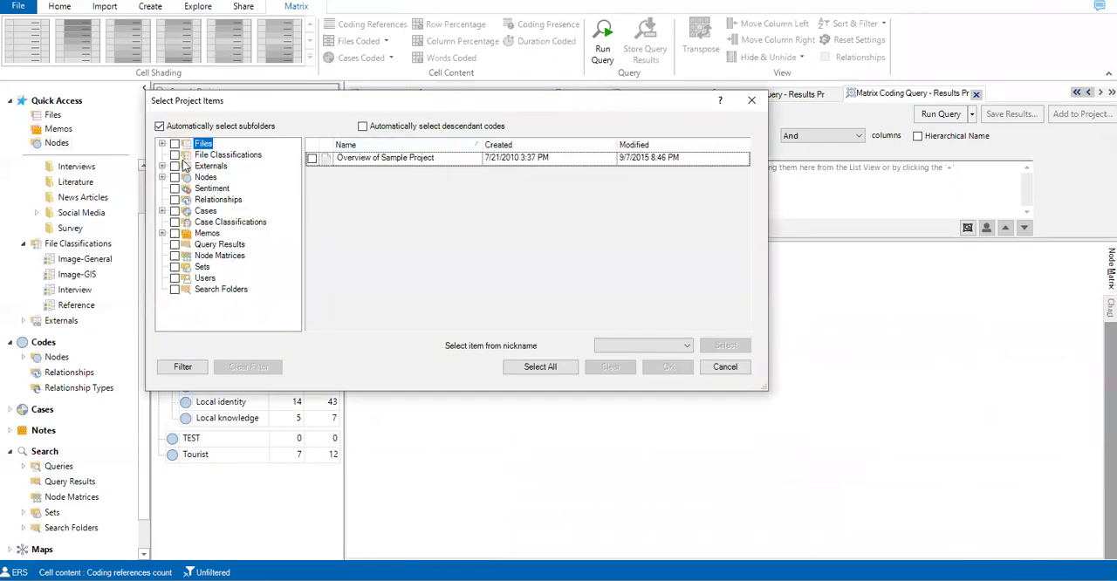
{"action": "left_click", "coordinate": [161, 178]}
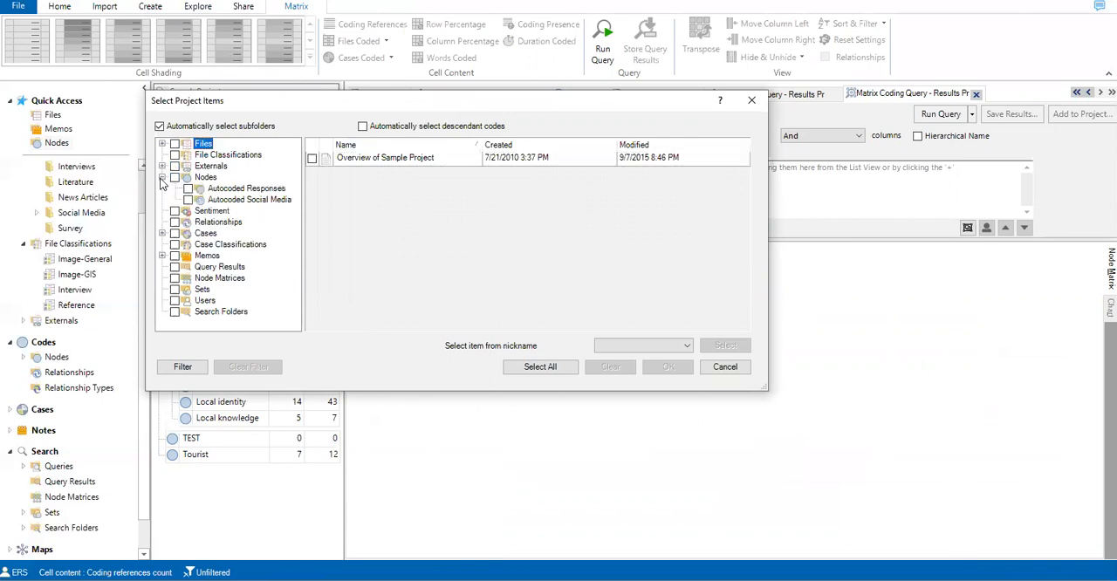
{"action": "left_click", "coordinate": [203, 178]}
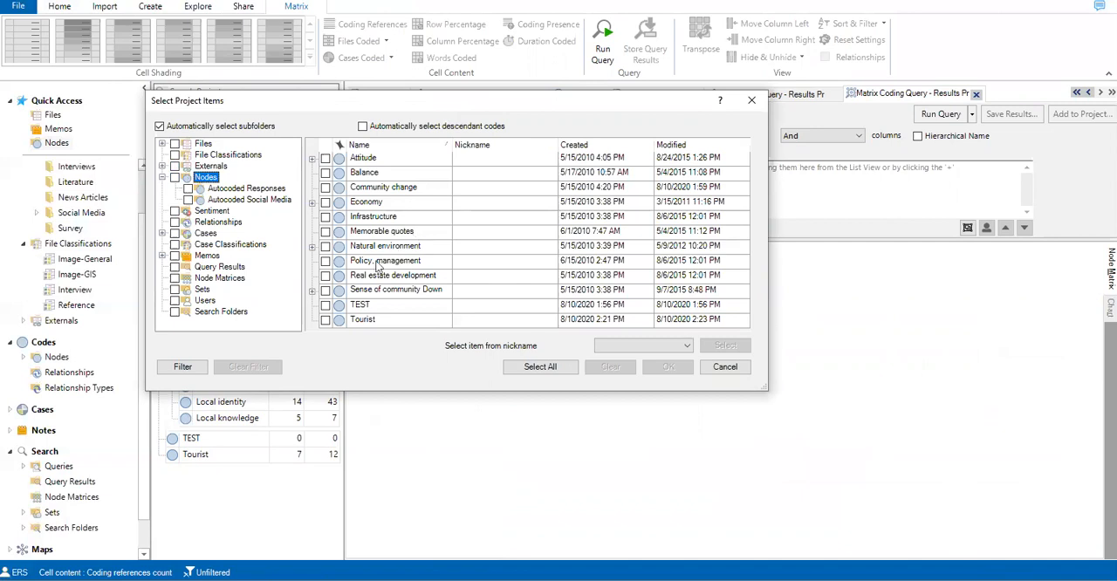
{"action": "left_click", "coordinate": [311, 248]}
Step: Add Ecosystem services, Environmental change, Environmental impacts, Habitat, Landscape, Renewable energy and Water quality as matrix rows and enlarge the criteria area to show them all
{"action": "scroll", "coordinate": [469, 303], "scroll_direction": "down", "scroll_amount": 3}
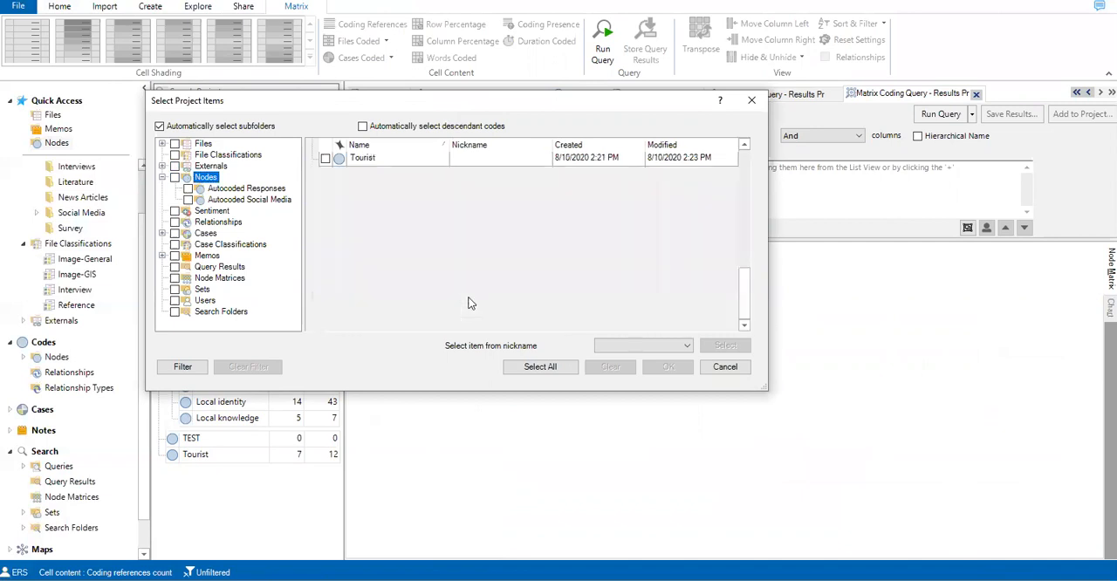
{"action": "scroll", "coordinate": [471, 303], "scroll_direction": "up", "scroll_amount": 3}
{"action": "scroll", "coordinate": [472, 303], "scroll_direction": "down", "scroll_amount": 6}
{"action": "scroll", "coordinate": [472, 303], "scroll_direction": "up", "scroll_amount": 6}
{"action": "scroll", "coordinate": [470, 302], "scroll_direction": "down", "scroll_amount": 3}
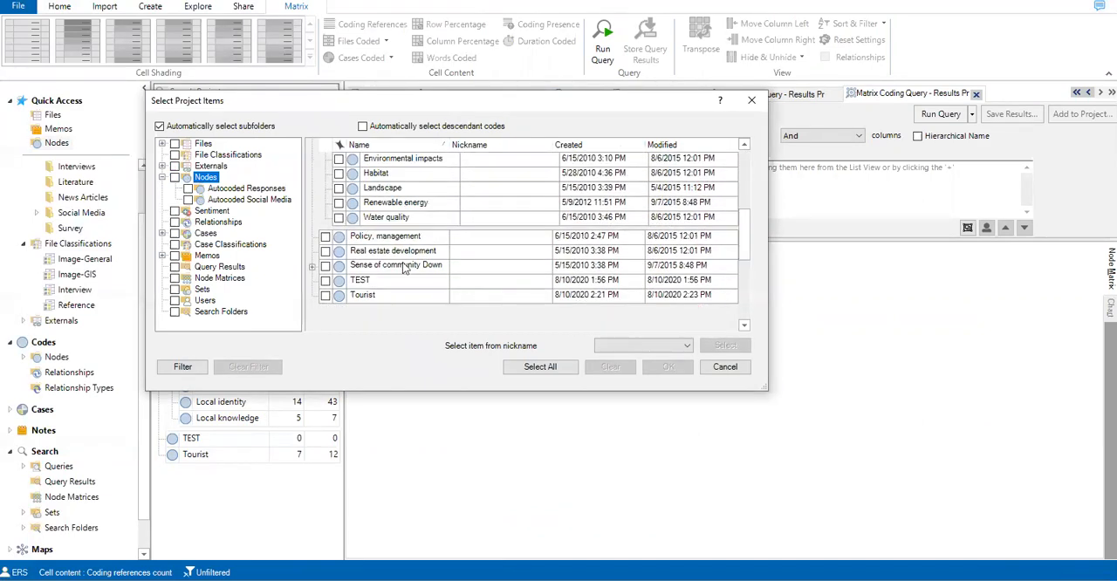
{"action": "left_click", "coordinate": [339, 218]}
{"action": "left_click", "coordinate": [339, 203]}
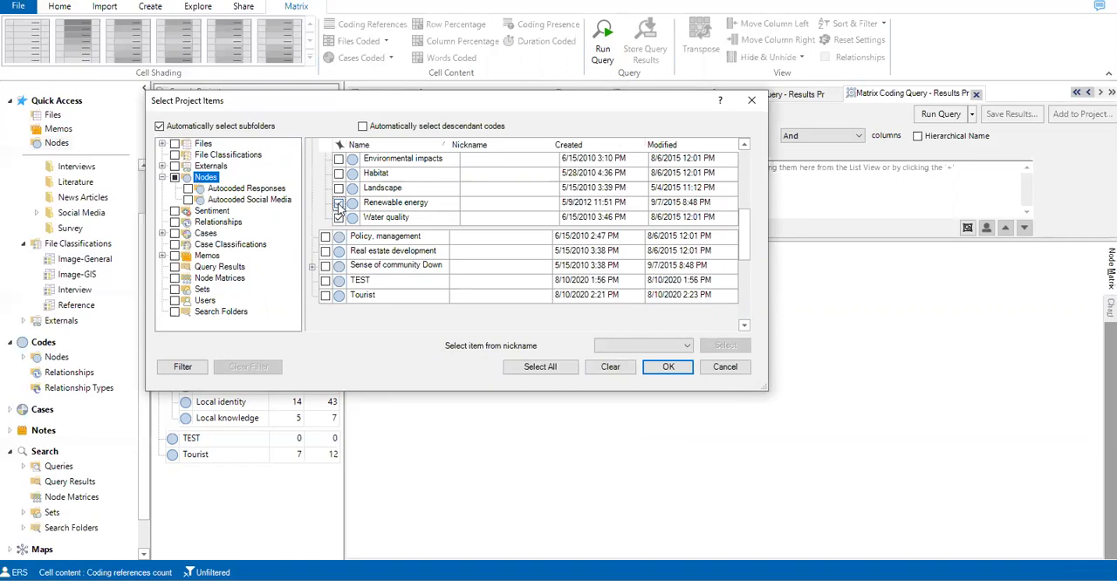
{"action": "left_click", "coordinate": [339, 188]}
{"action": "left_click", "coordinate": [339, 173]}
{"action": "left_click", "coordinate": [339, 163]}
{"action": "scroll", "coordinate": [412, 190], "scroll_direction": "up", "scroll_amount": 3}
{"action": "scroll", "coordinate": [412, 191], "scroll_direction": "down", "scroll_amount": 1}
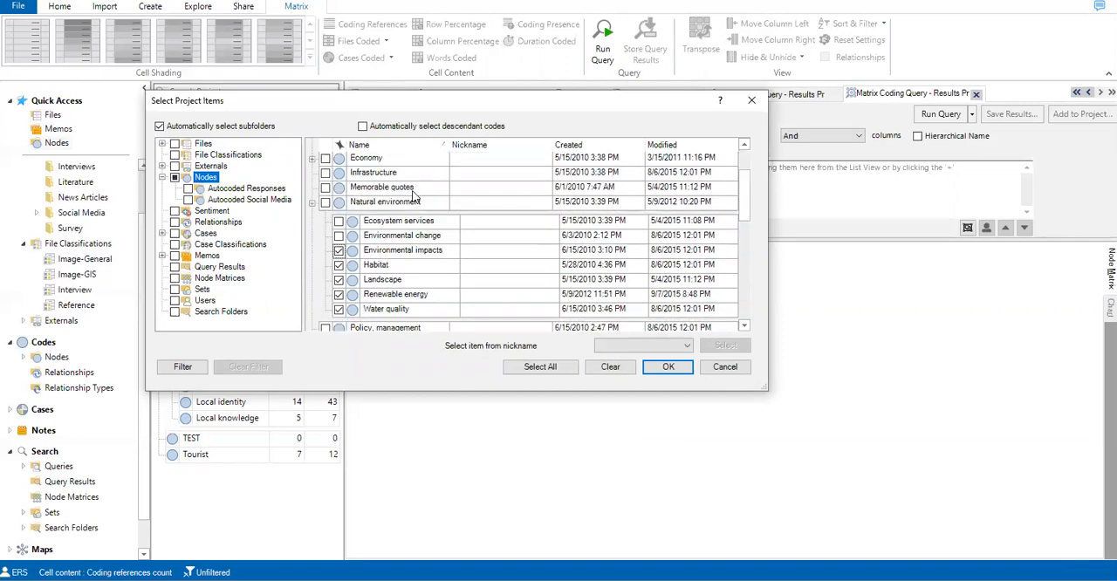
{"action": "left_click", "coordinate": [339, 236]}
{"action": "left_click", "coordinate": [339, 221]}
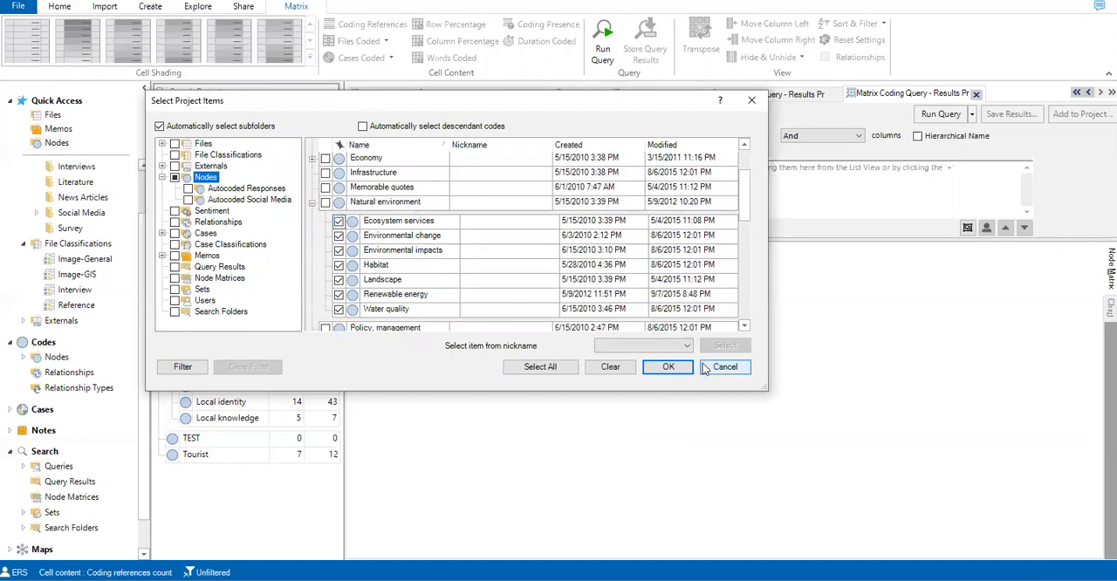
{"action": "left_click", "coordinate": [669, 367]}
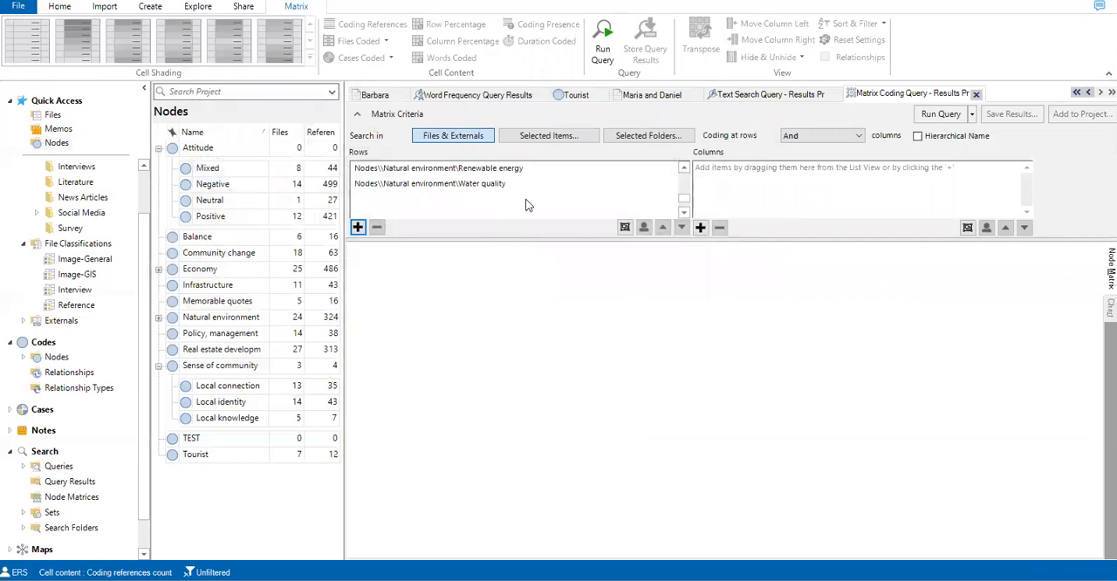
{"action": "left_click_drag", "start_coordinate": [502, 244], "coordinate": [501, 393]}
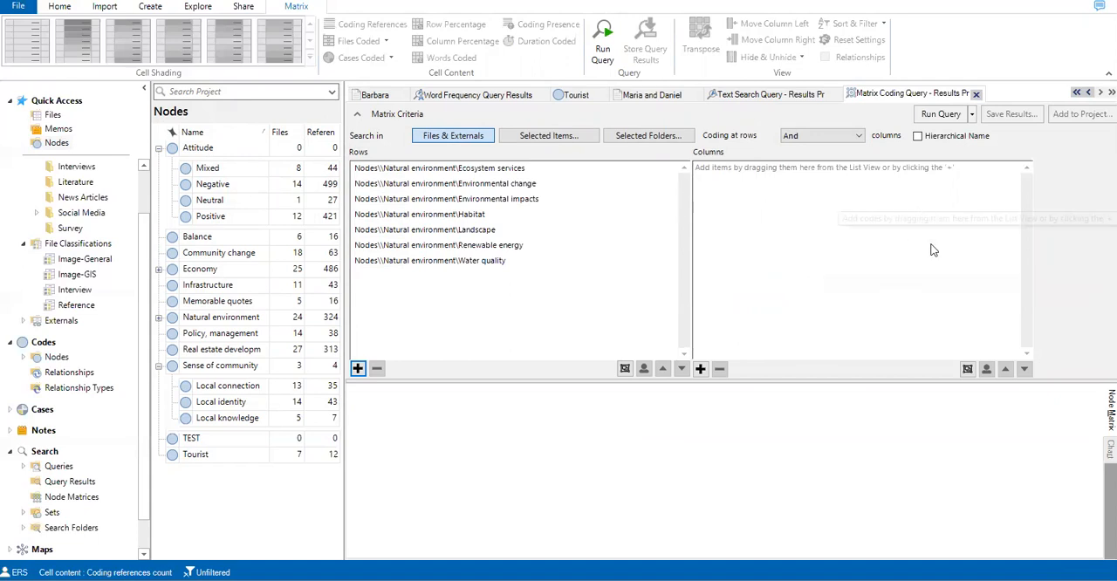
Step: Add the Negative, Neutral and Positive nodes under Attitude as matrix columns and run the matrix coding query
{"action": "left_click", "coordinate": [701, 368]}
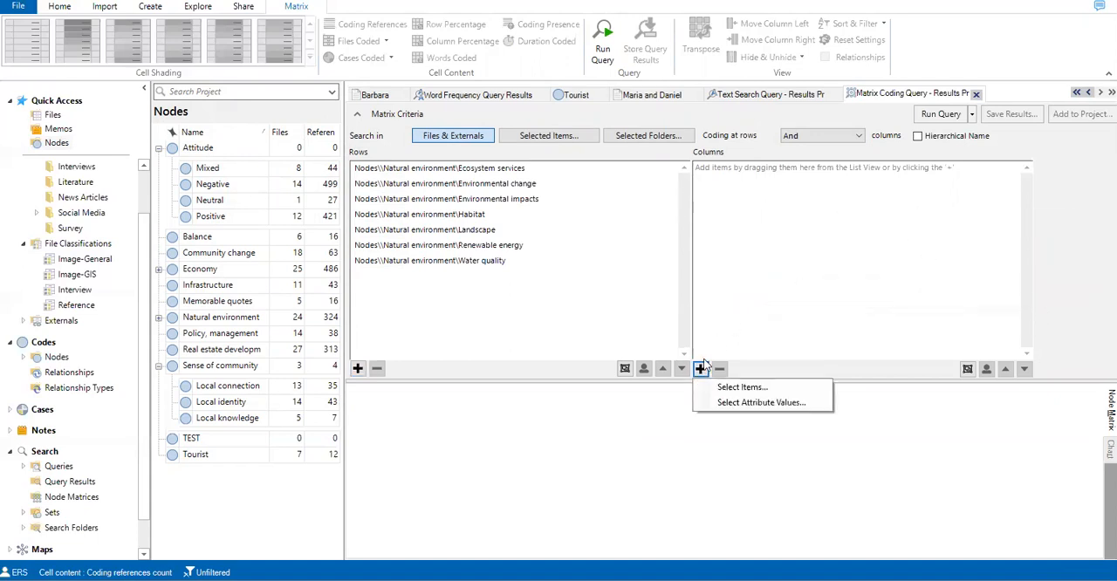
{"action": "left_click", "coordinate": [734, 386]}
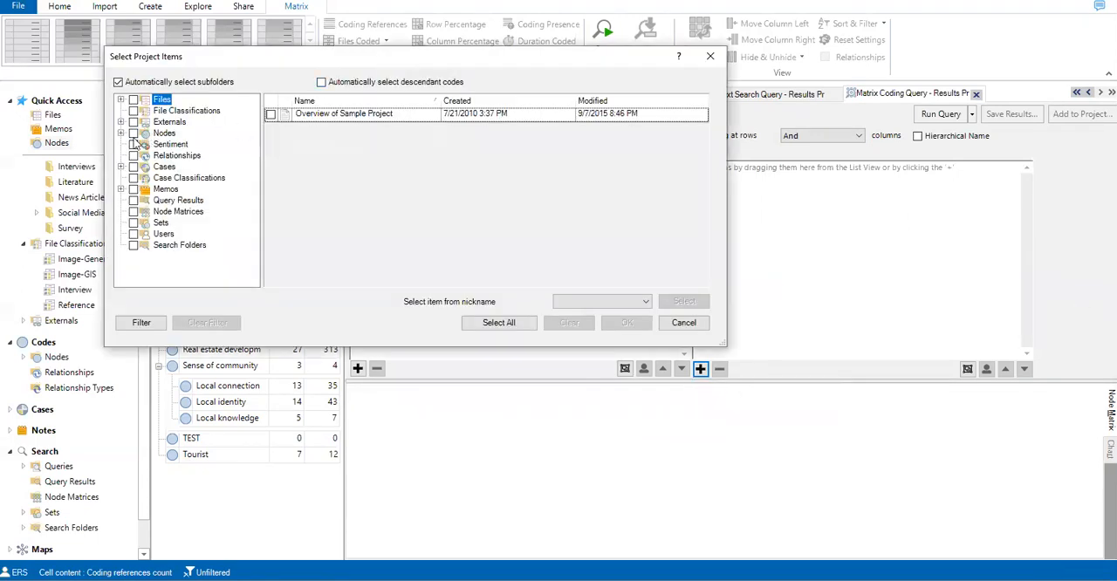
{"action": "left_click", "coordinate": [120, 132]}
{"action": "left_click", "coordinate": [164, 133]}
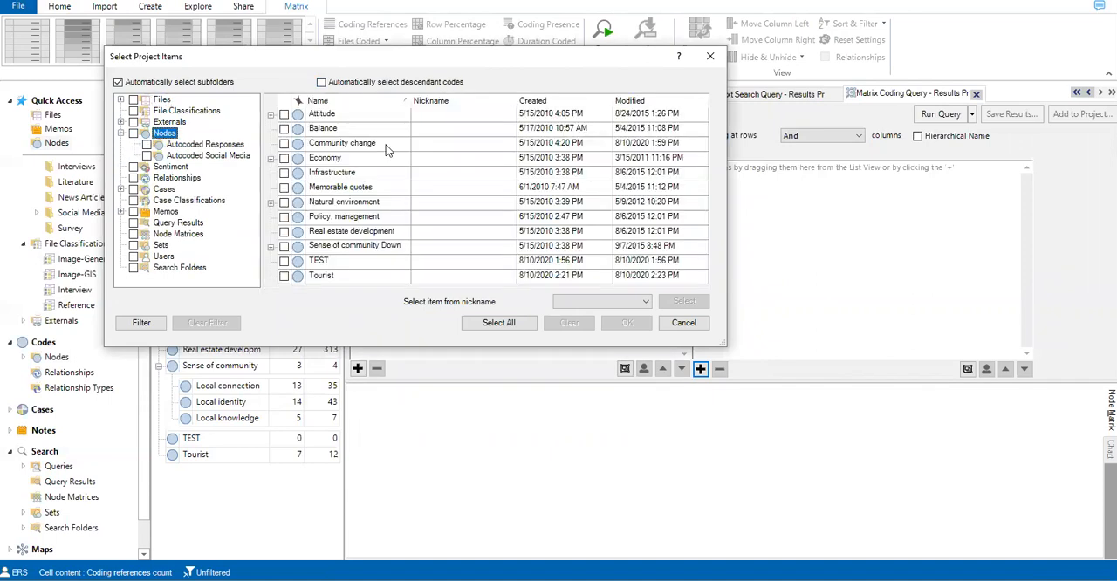
{"action": "left_click", "coordinate": [270, 114]}
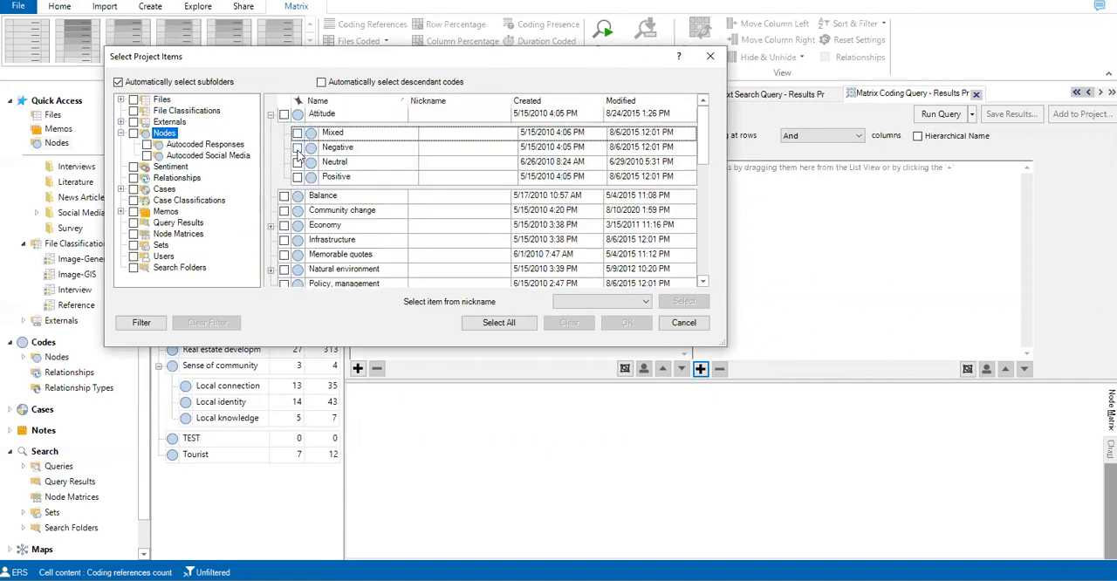
{"action": "left_click", "coordinate": [298, 149]}
{"action": "left_click", "coordinate": [298, 162]}
{"action": "left_click", "coordinate": [298, 177]}
{"action": "left_click", "coordinate": [625, 322]}
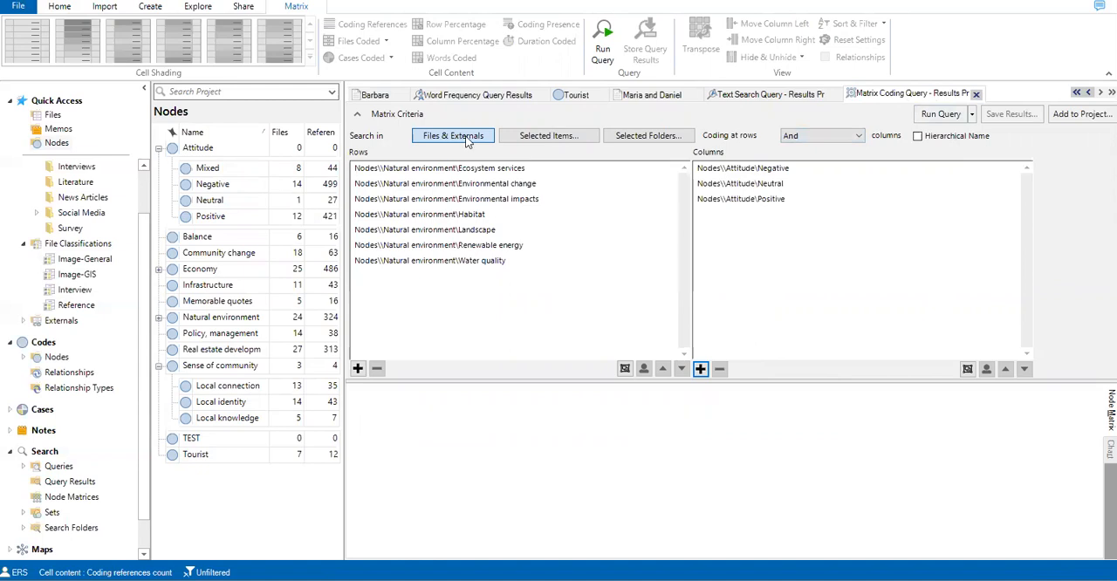
{"action": "left_click", "coordinate": [941, 115]}
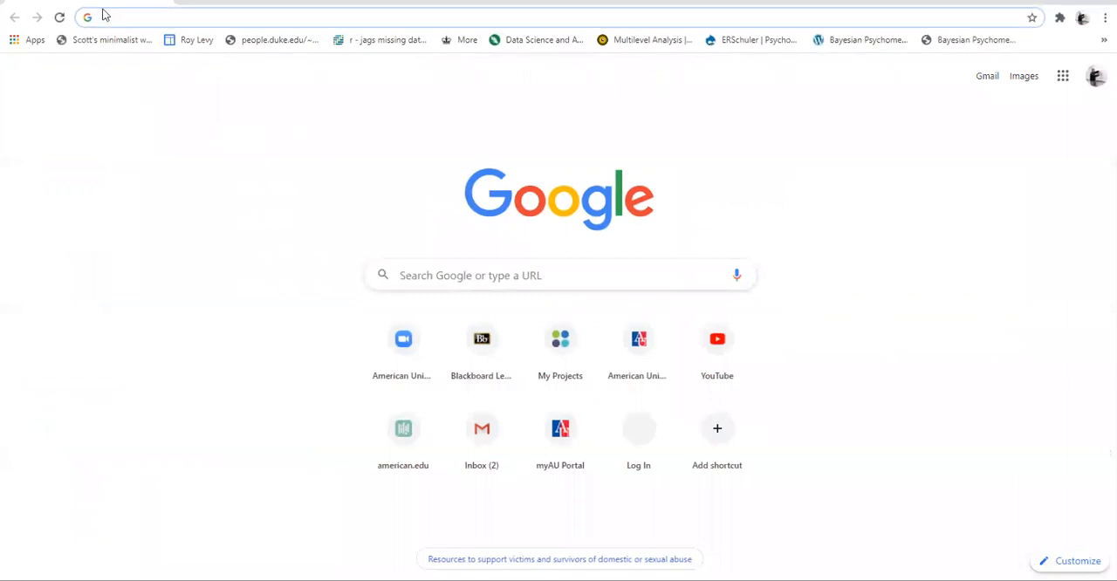
Step: Switch to the Chrome browser and search Google for "nvivo coding"
{"action": "left_click", "coordinate": [111, 18]}
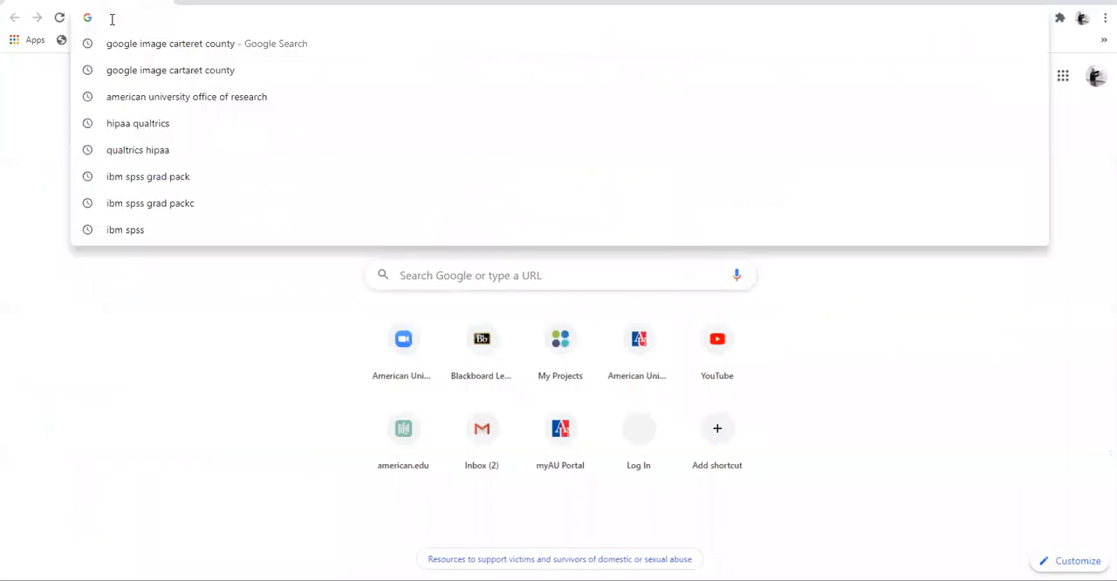
{"action": "type", "text": "nvivo "}
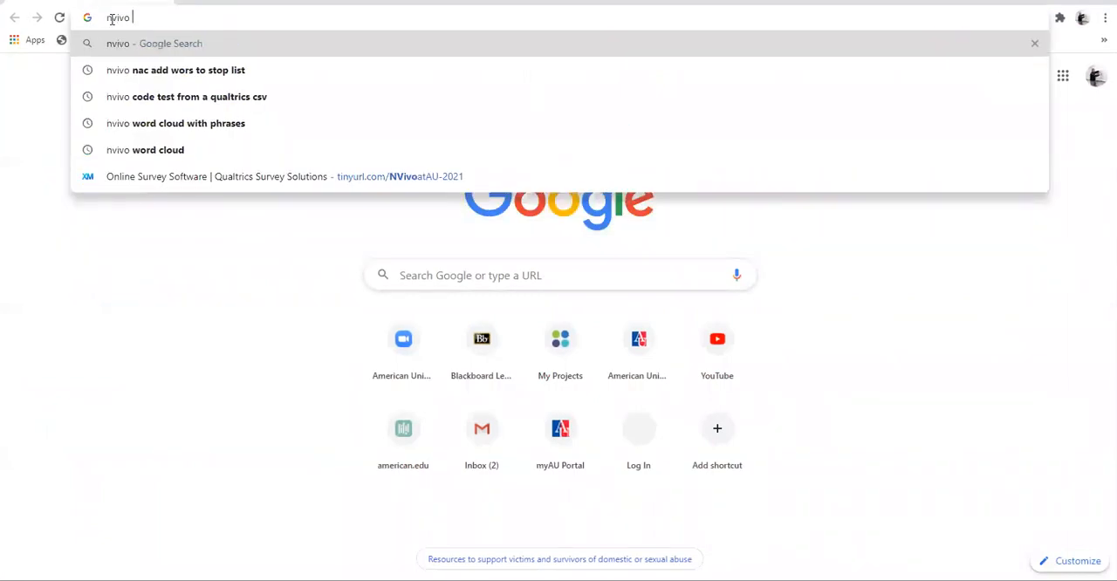
{"action": "type", "text": "coding"}
{"action": "key", "text": "Return"}
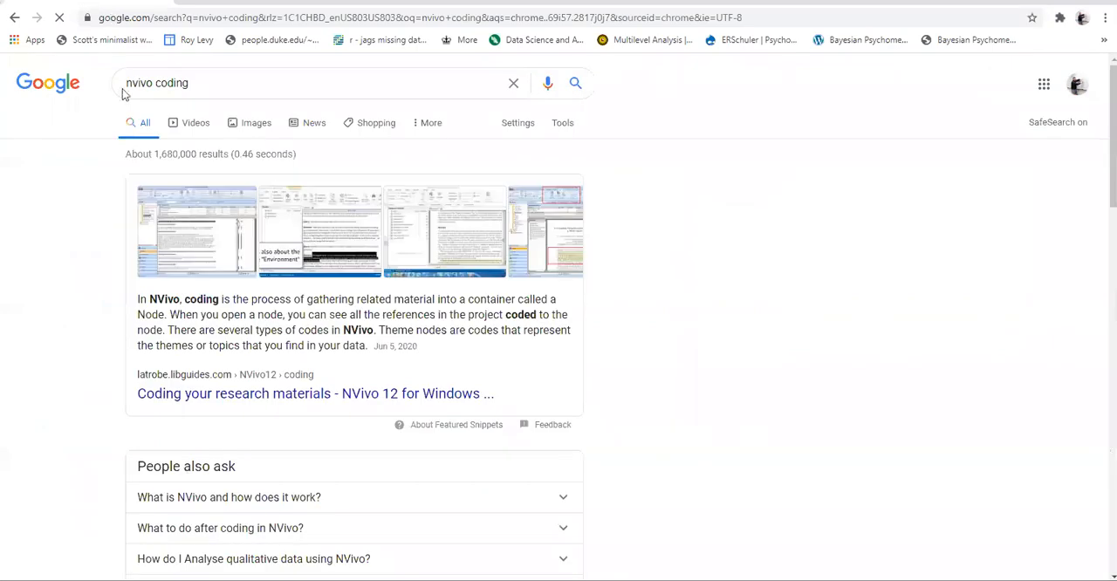
Step: Open the "Coding techniques - NVivo 11 for Windows Help" search result and skim the help page
{"action": "scroll", "coordinate": [125, 433], "scroll_direction": "down", "scroll_amount": 1}
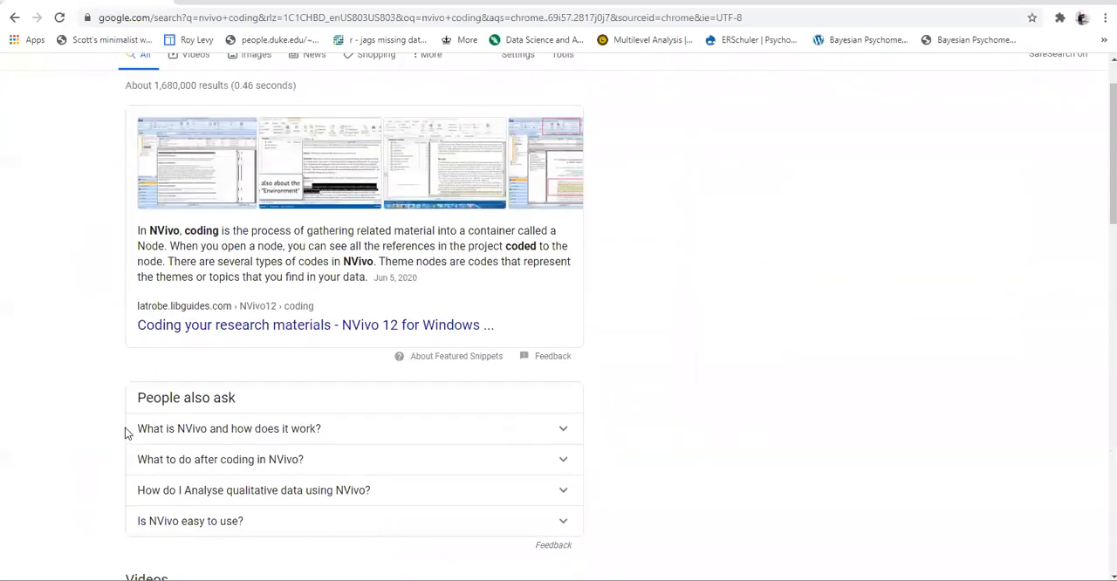
{"action": "scroll", "coordinate": [76, 393], "scroll_direction": "down", "scroll_amount": 5}
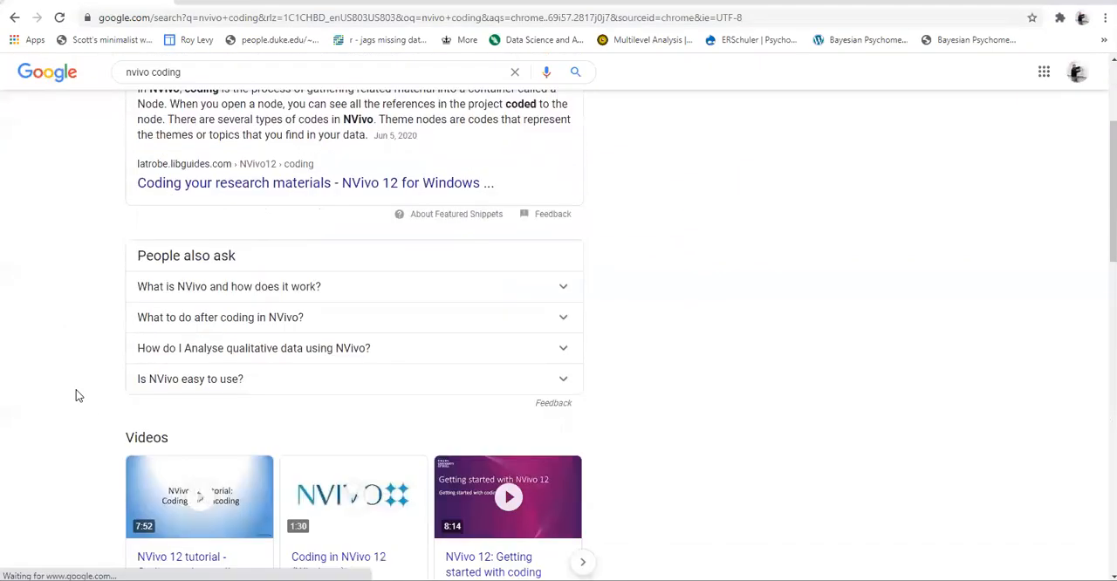
{"action": "scroll", "coordinate": [221, 498], "scroll_direction": "down", "scroll_amount": 1}
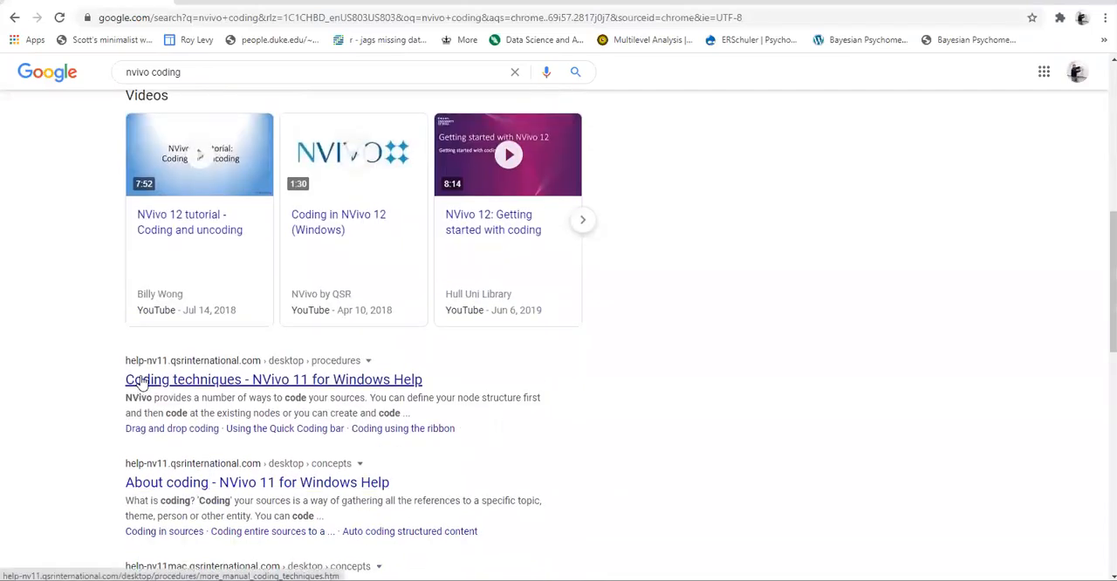
{"action": "left_click", "coordinate": [140, 380]}
{"action": "scroll", "coordinate": [510, 412], "scroll_direction": "down", "scroll_amount": 1}
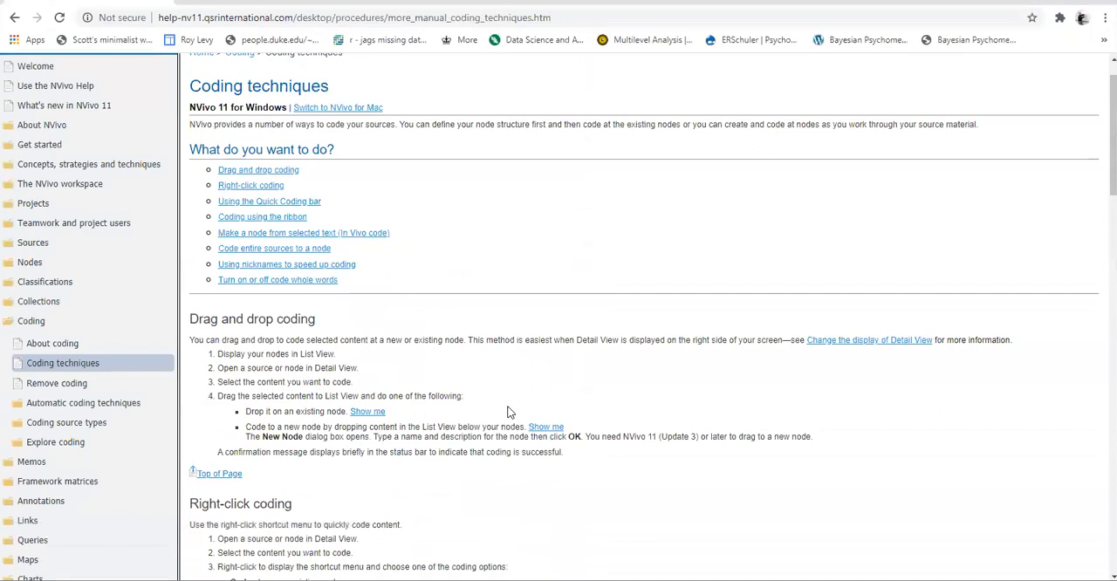
{"action": "scroll", "coordinate": [100, 170], "scroll_direction": "up", "scroll_amount": 1}
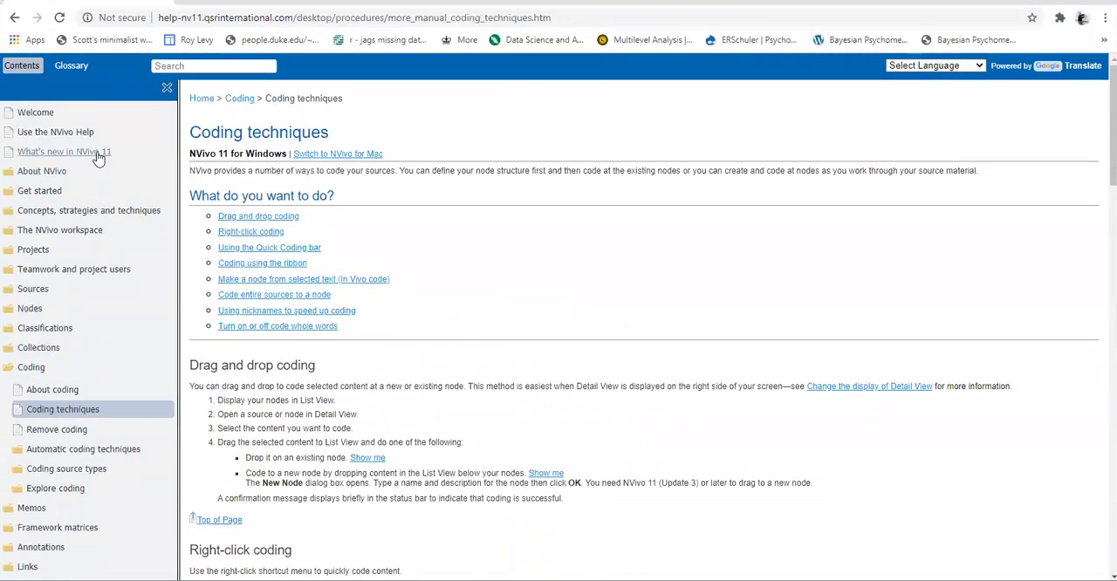